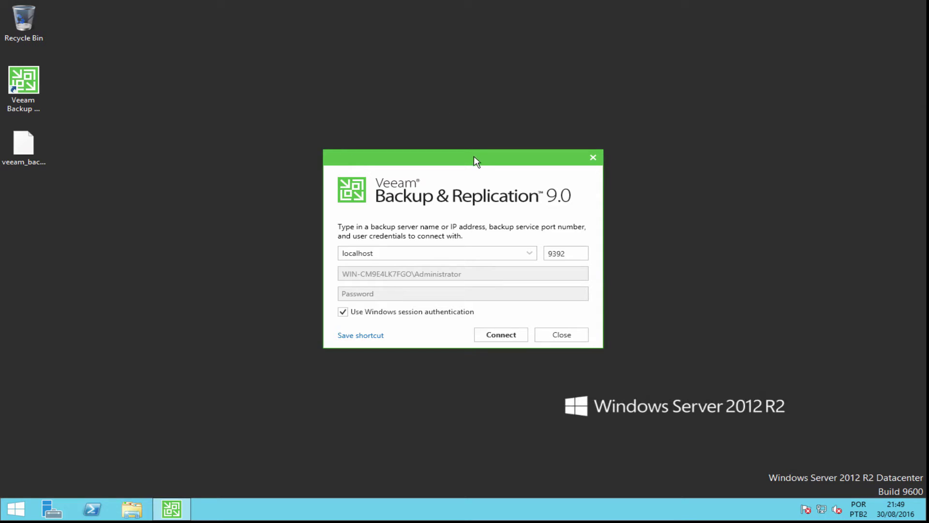
Connect to the localhost backup server with Windows session authentication and view its last 24 hours and jobs lists.
click(485, 335)
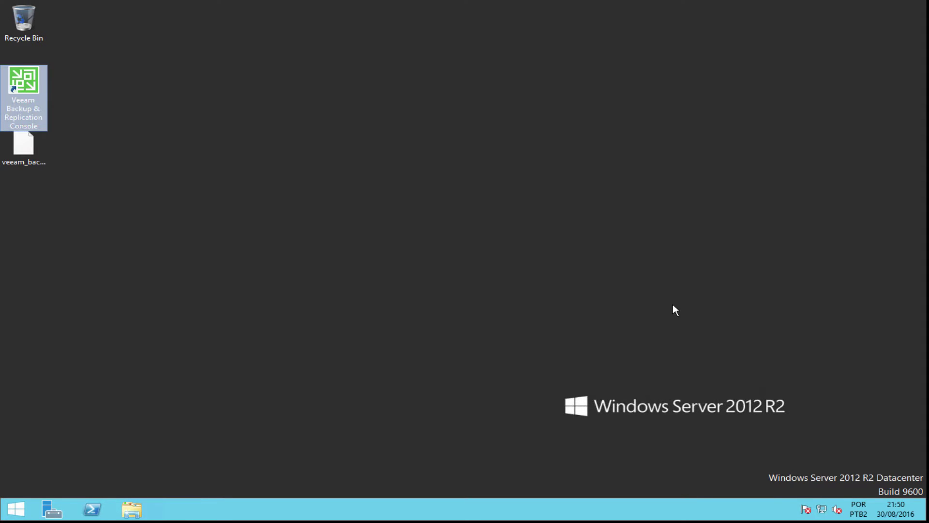
key(Return)
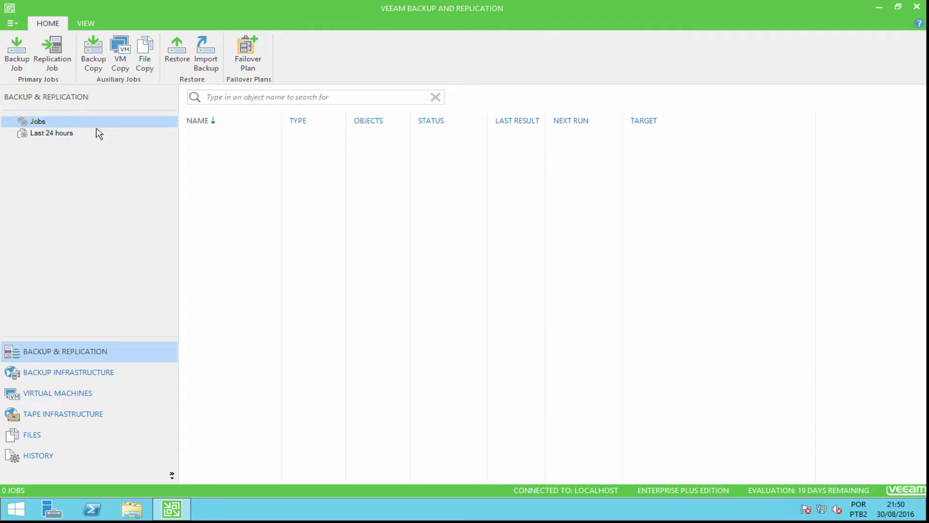
click(52, 135)
click(44, 122)
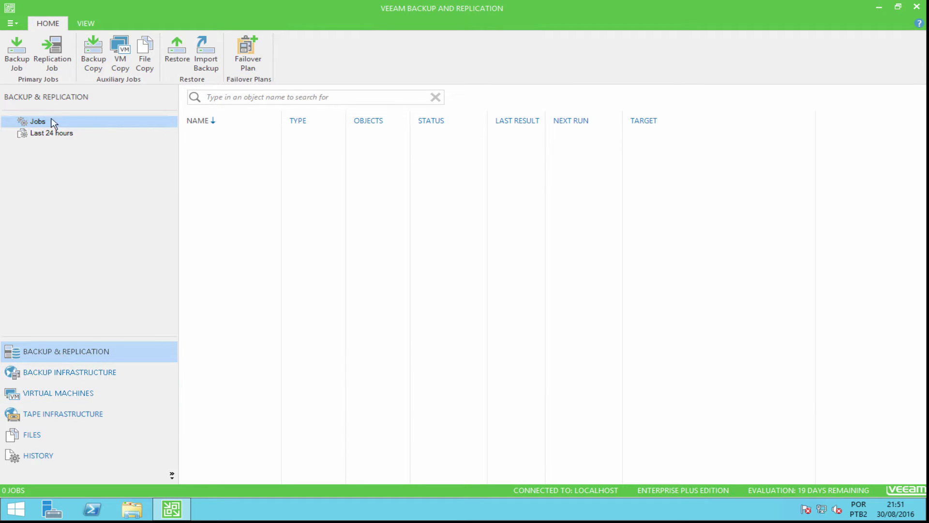
Examine the managed servers in the backup infrastructure, including the Microsoft Hyper-V group and its available commands.
click(76, 377)
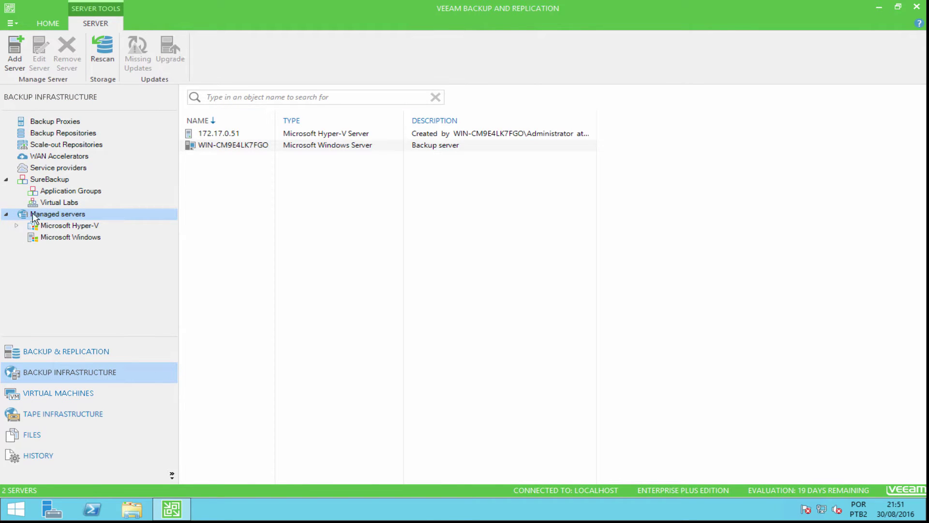
click(17, 226)
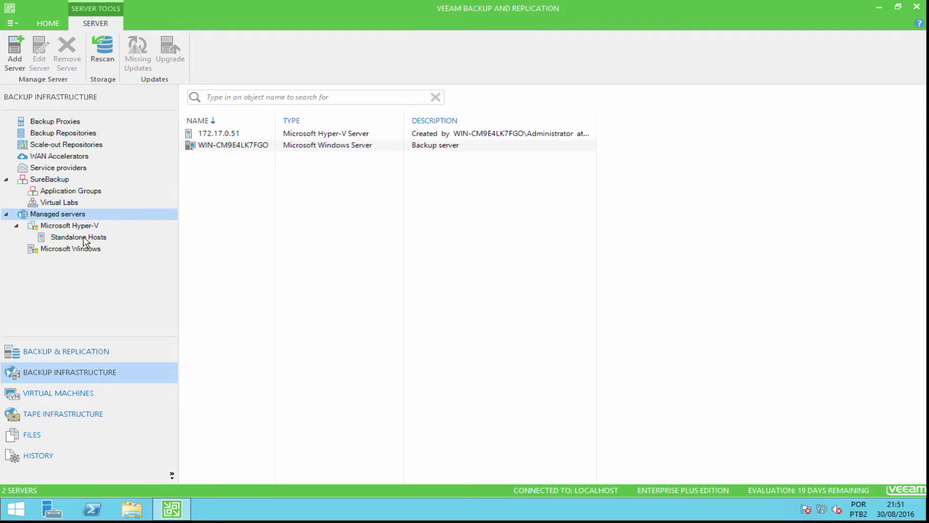
click(20, 230)
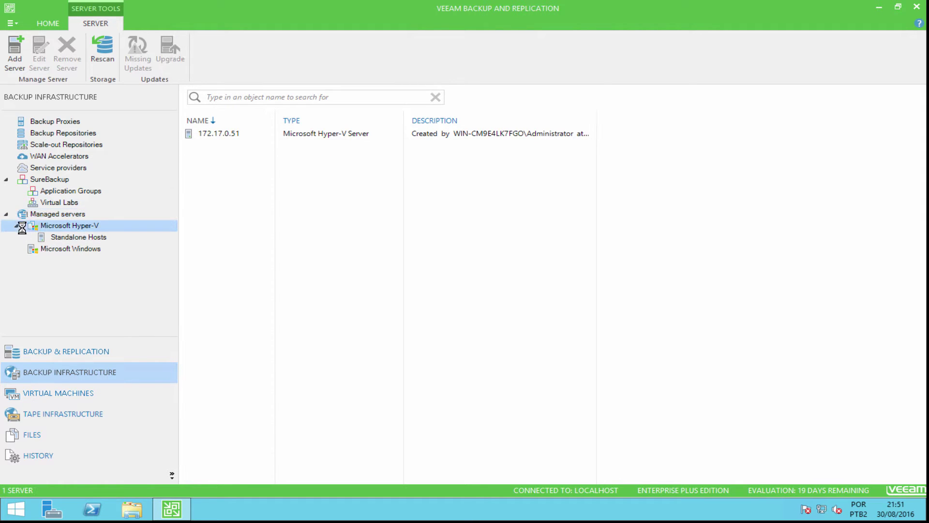
double_click(29, 227)
right_click(43, 229)
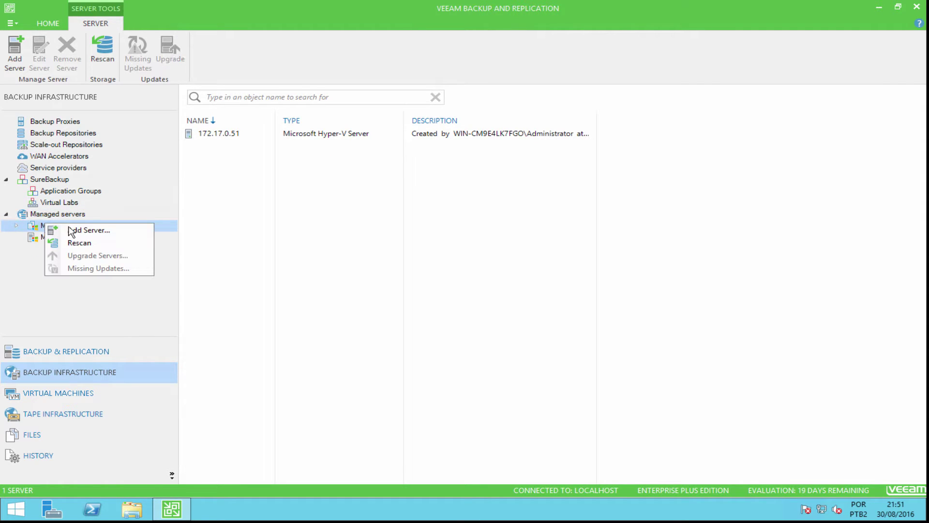
click(99, 295)
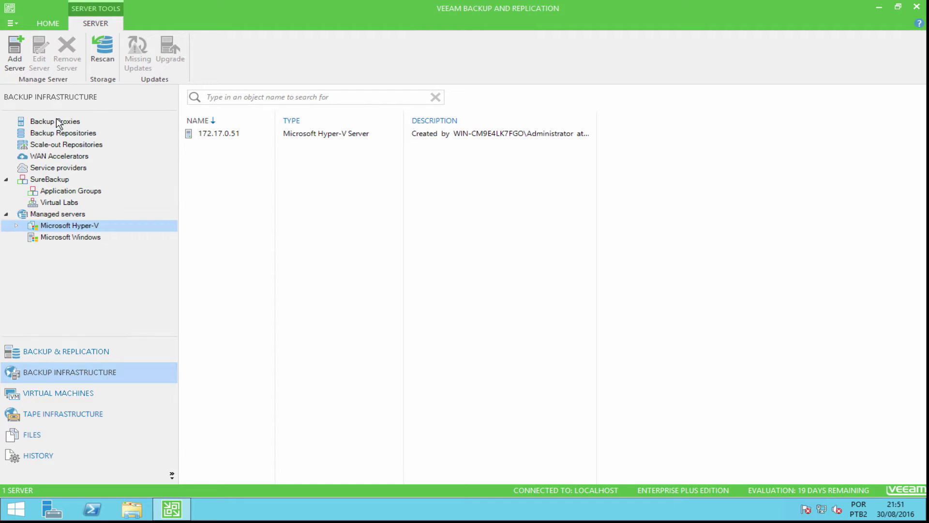
Examine the virtual machines on Hyper-V host 172.17.0.51, widening the Guest OS column to read the operating systems.
click(86, 392)
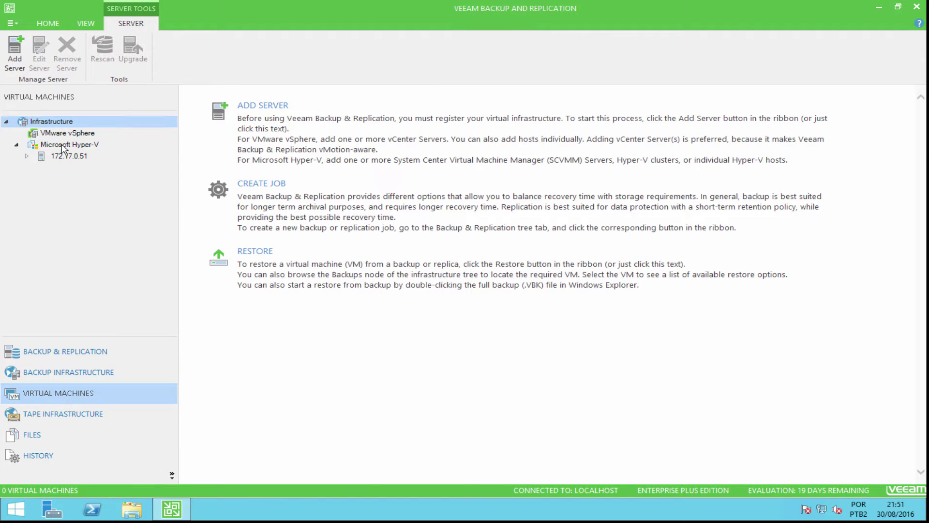
click(65, 145)
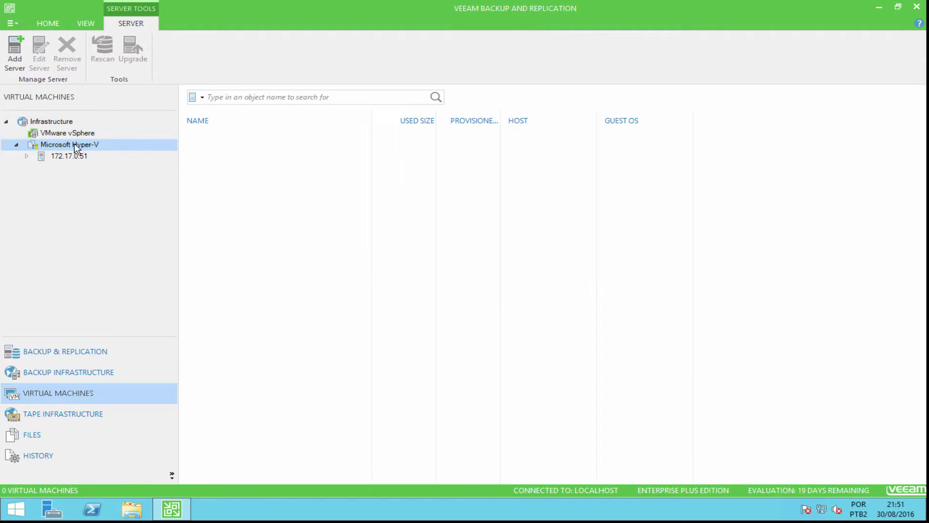
click(54, 156)
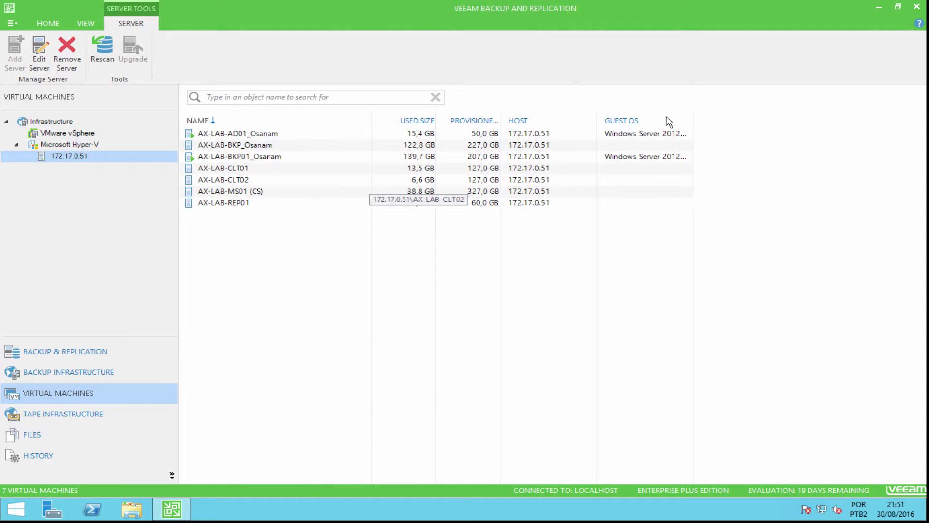
click(726, 111)
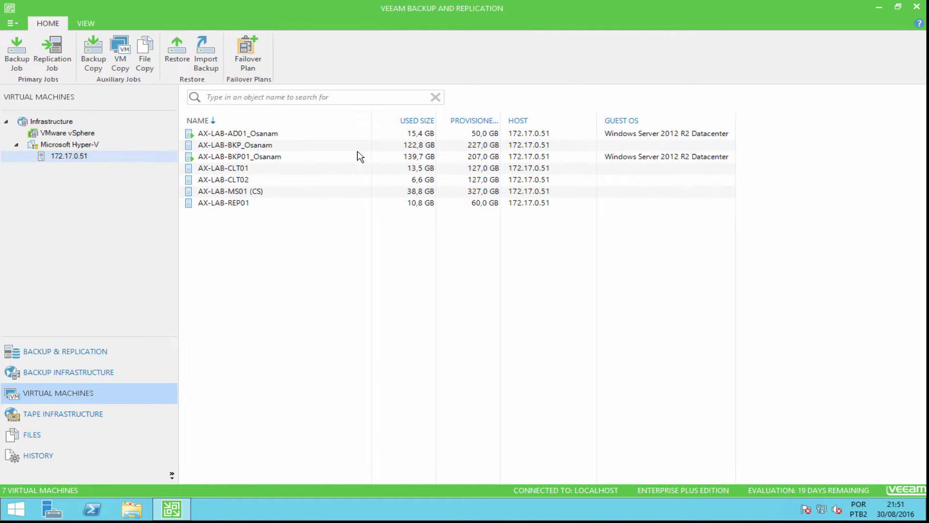
click(194, 137)
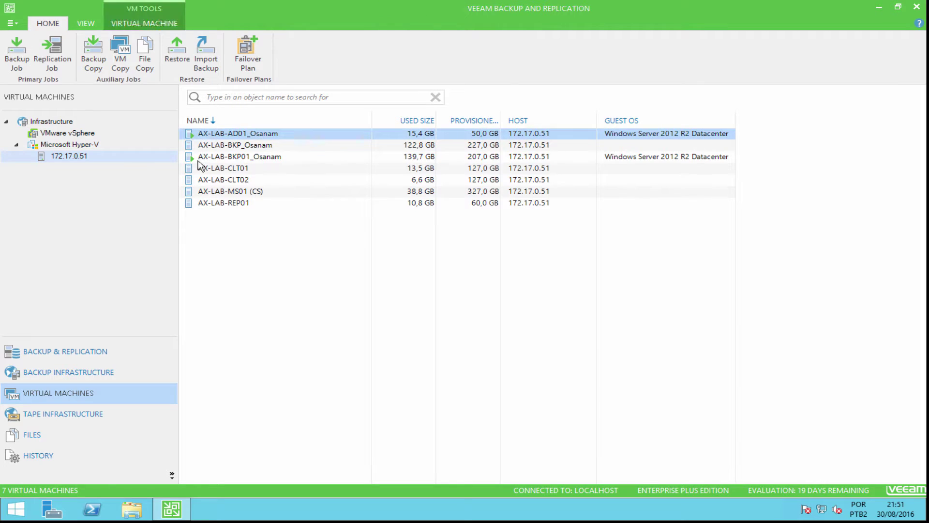
click(196, 155)
click(199, 134)
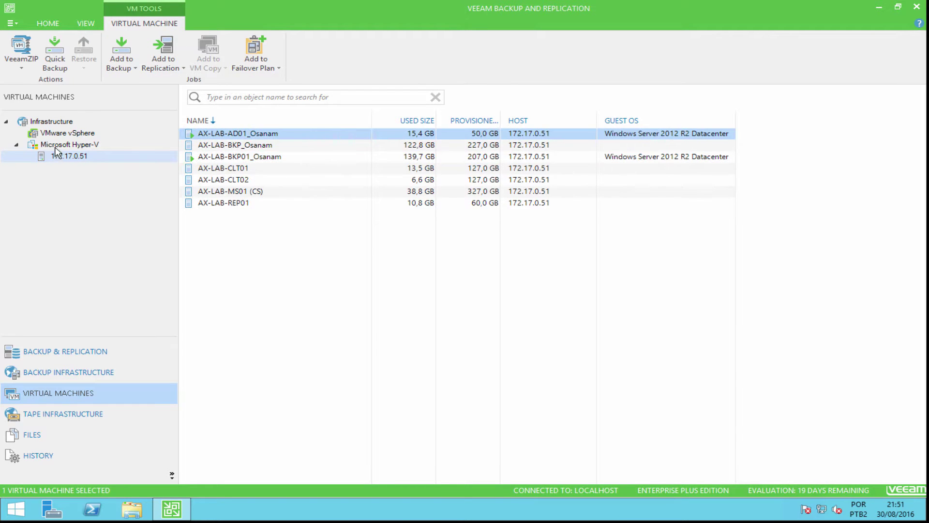
right_click(56, 144)
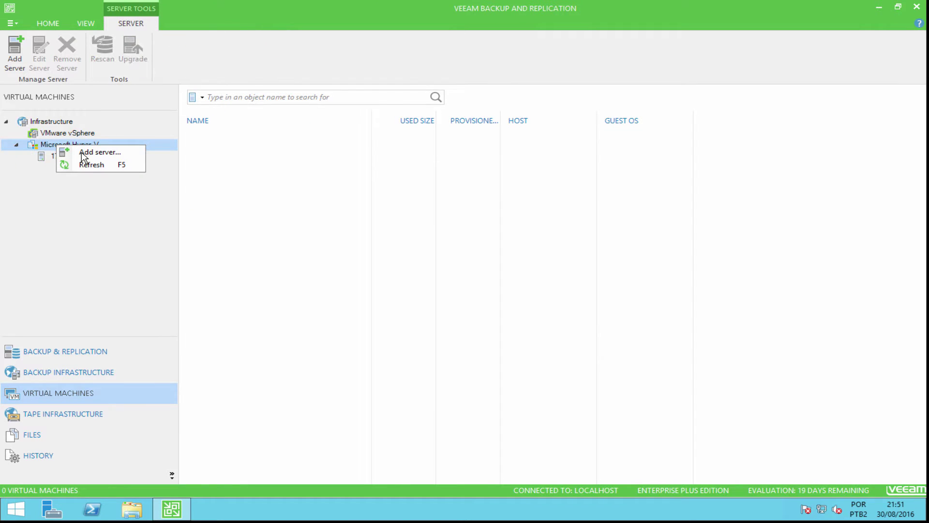
click(95, 153)
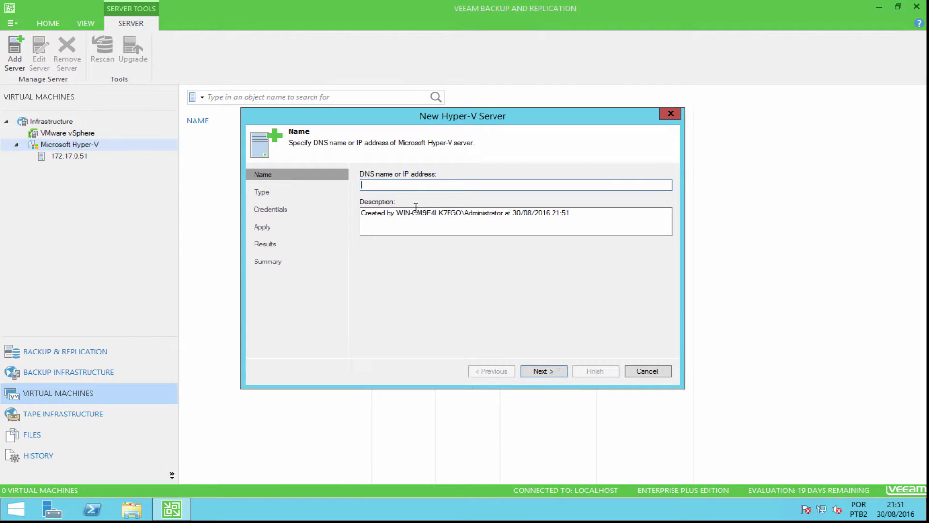
click(555, 373)
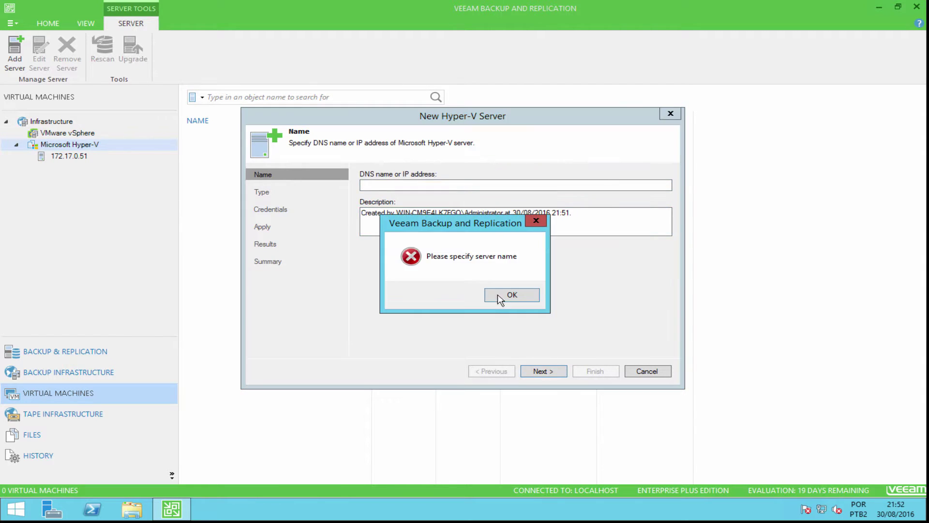
click(512, 297)
click(643, 370)
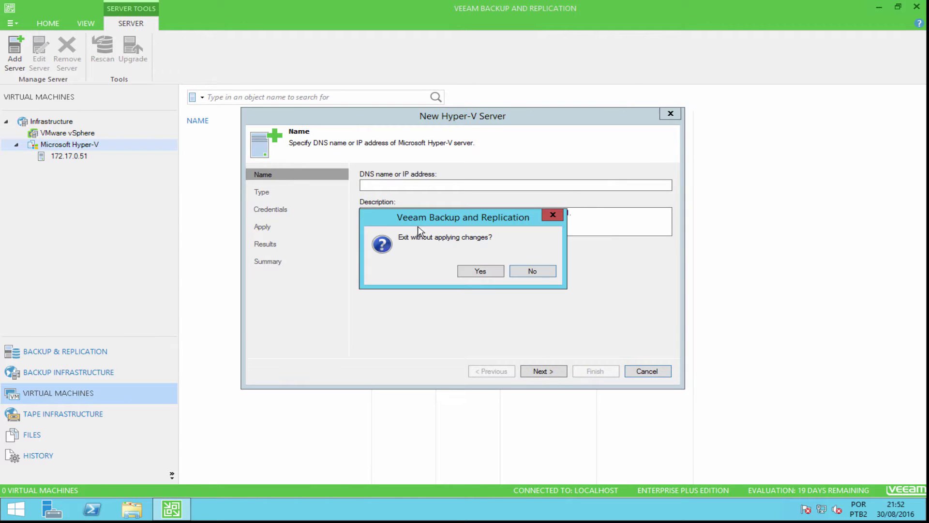
click(464, 270)
Remove the Hyper-V host 172.17.0.51 from the console and confirm the removal.
click(79, 162)
right_click(80, 159)
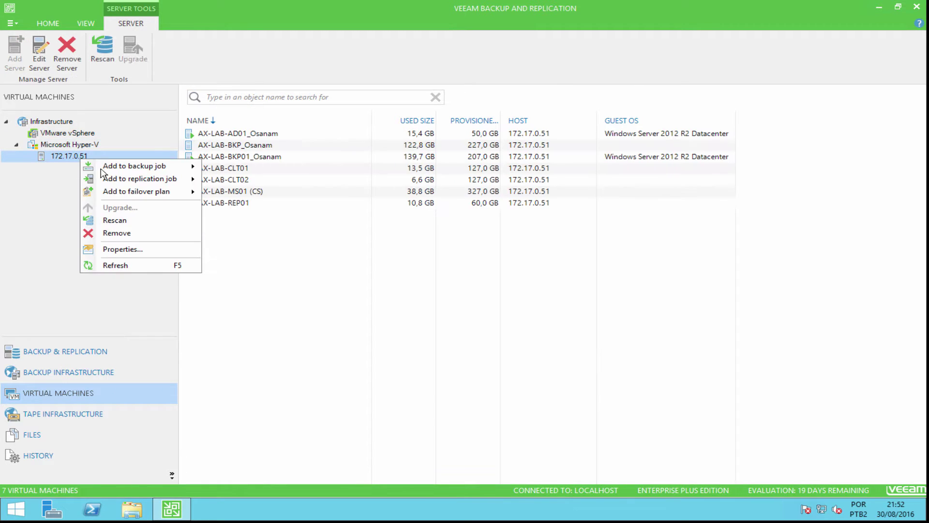
click(124, 235)
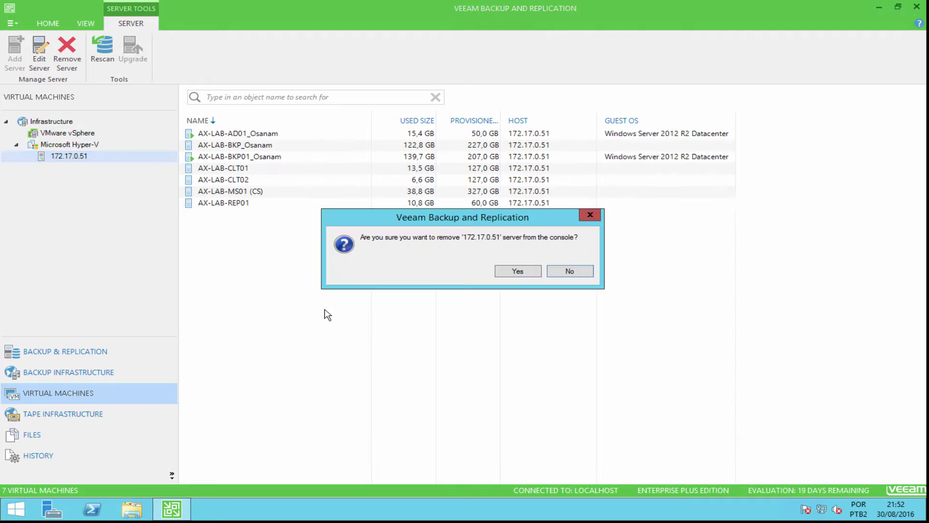
click(516, 272)
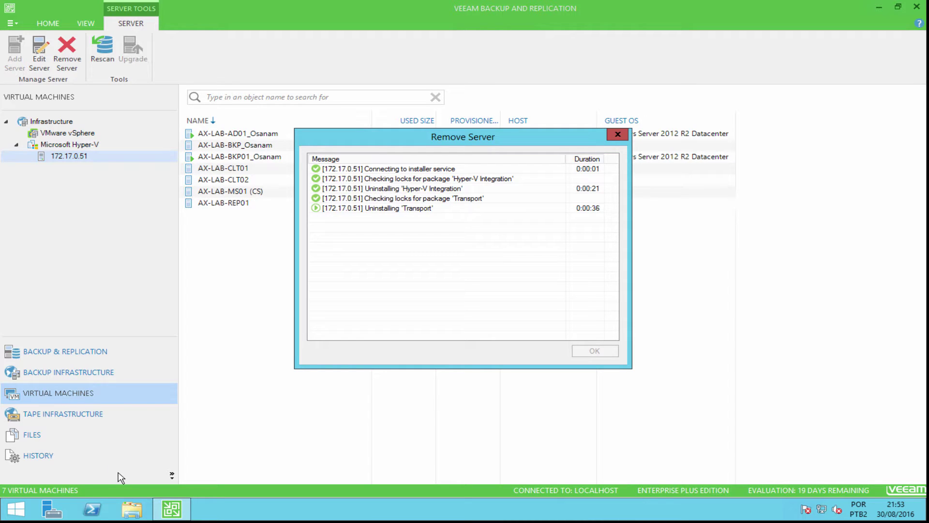
Switch to File Explorer, check the BKP folder on the Storage (E:) drive and the available drives, and close the window.
click(131, 508)
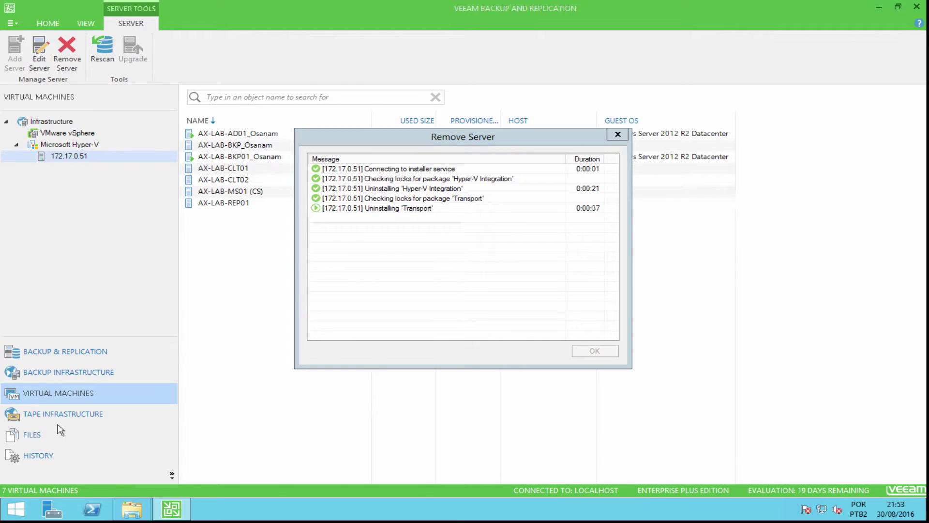
double_click(502, 176)
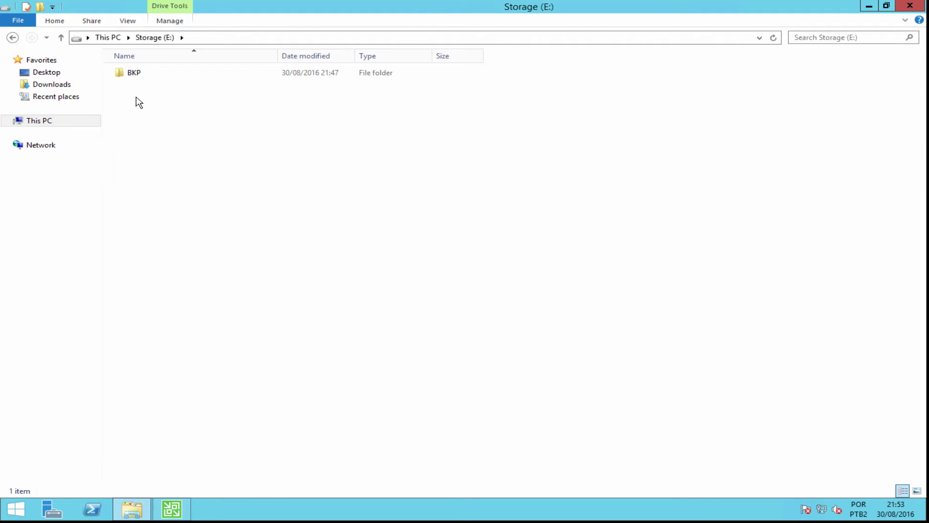
double_click(136, 74)
click(13, 37)
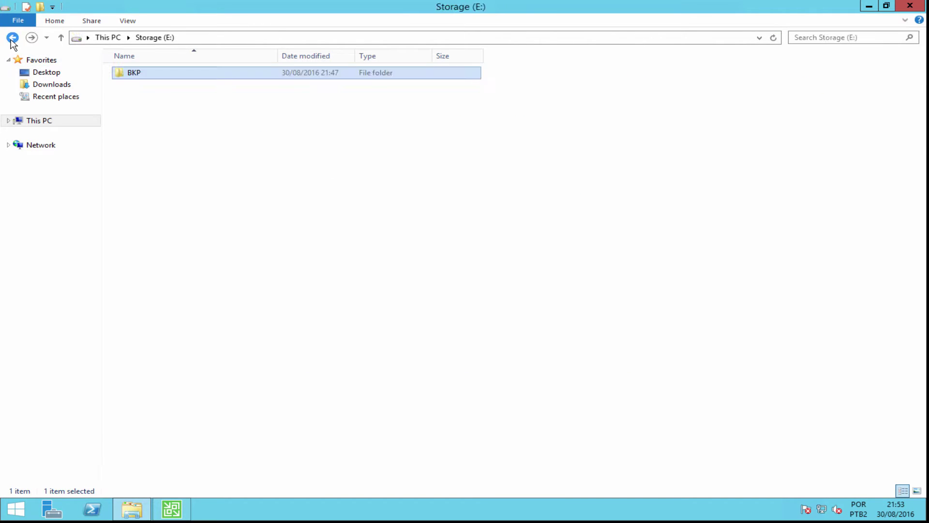
click(13, 38)
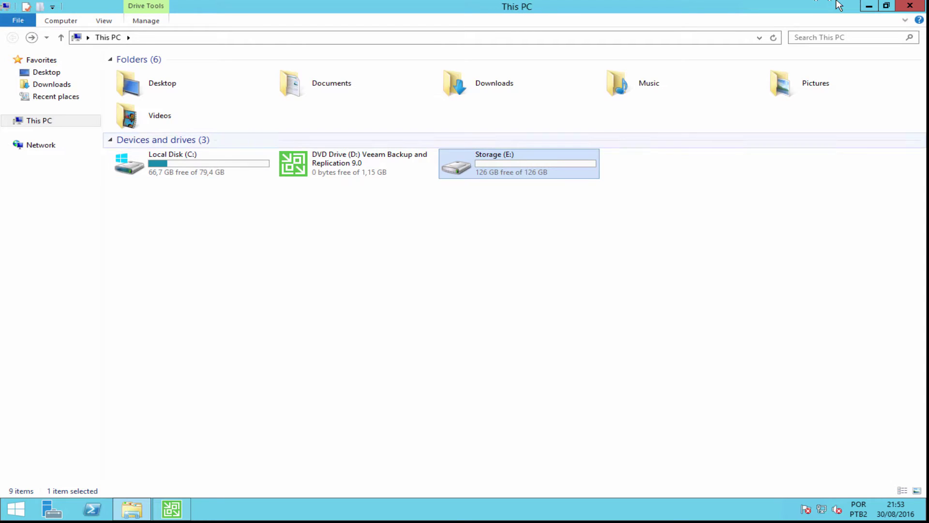
click(912, 5)
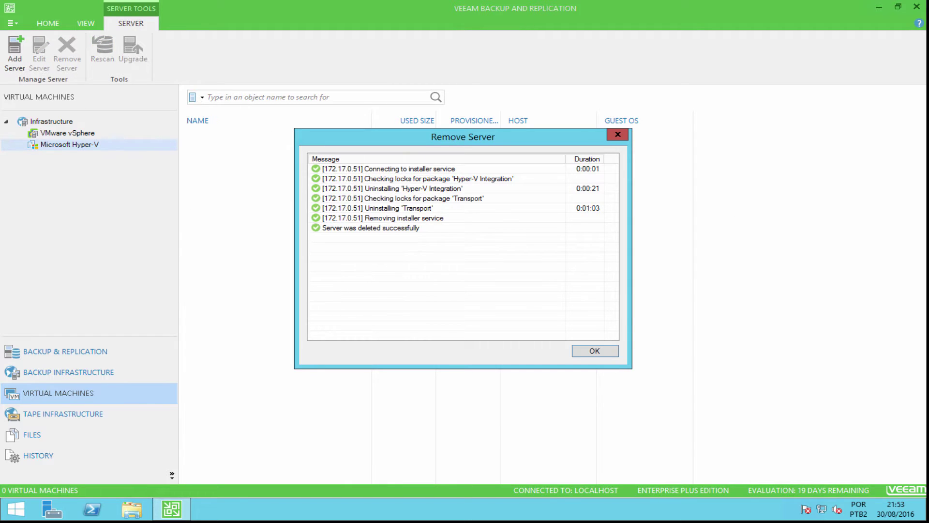
Dismiss the server removal log and try to create a backup job, proceeding to the choice of server type.
click(596, 352)
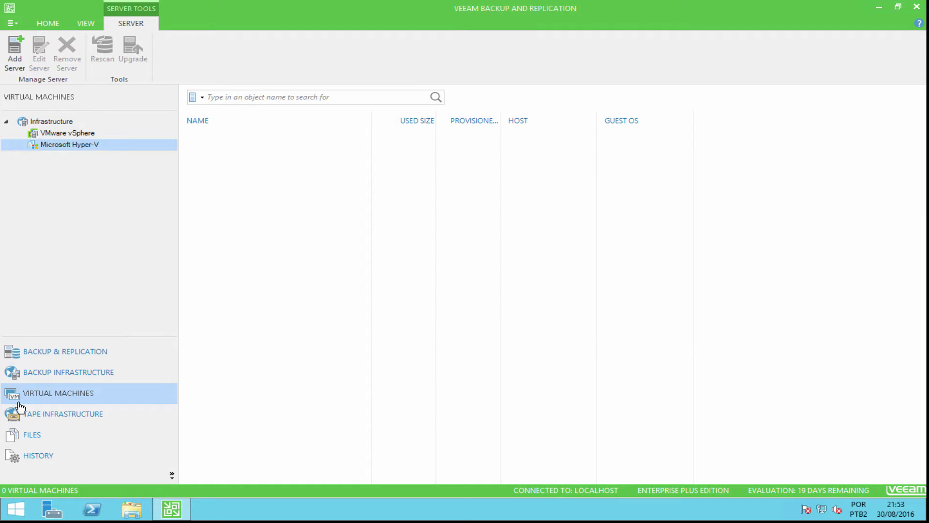
click(57, 361)
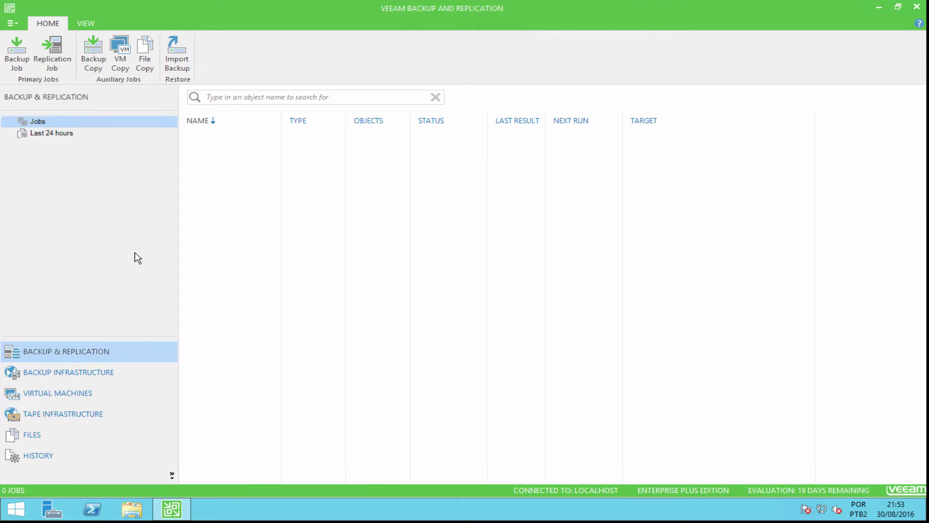
click(18, 68)
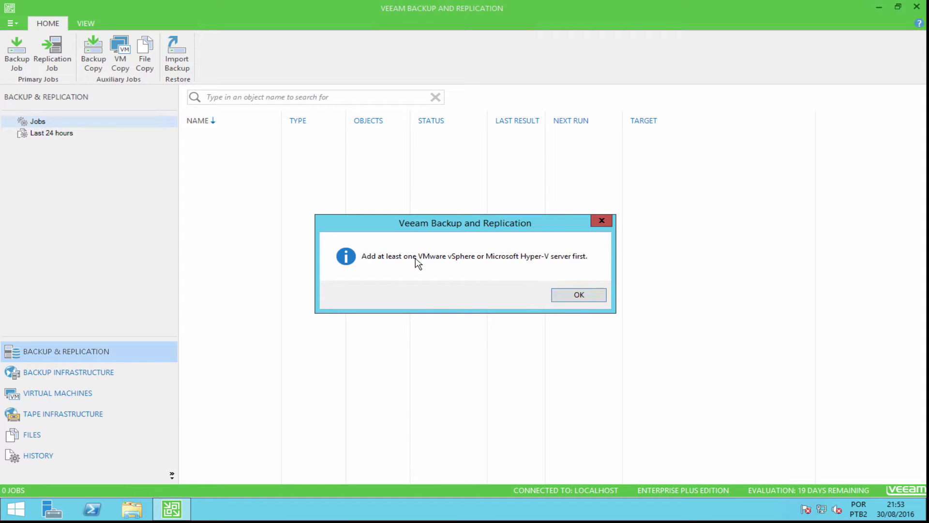
click(579, 296)
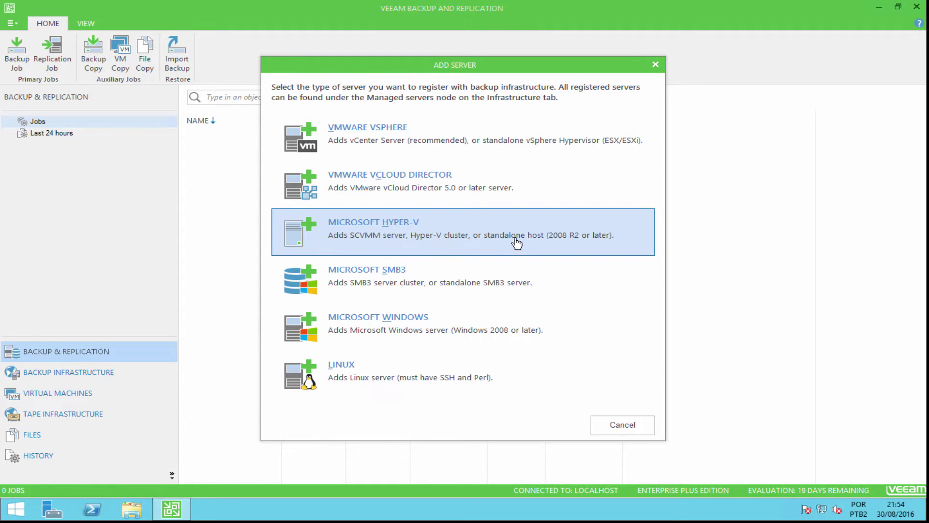
Add a Microsoft Hyper-V server with the address 172.17.0.51 as a standalone Hyper-V server.
click(585, 246)
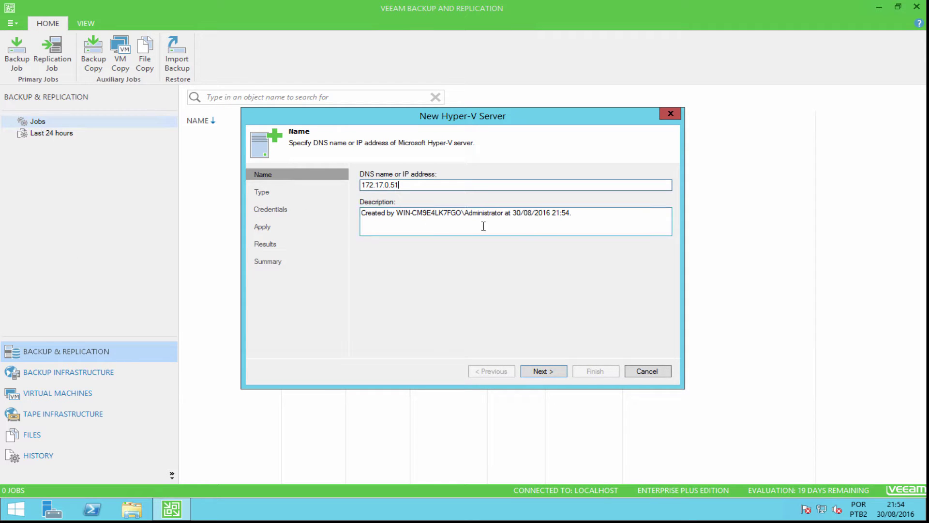
click(552, 373)
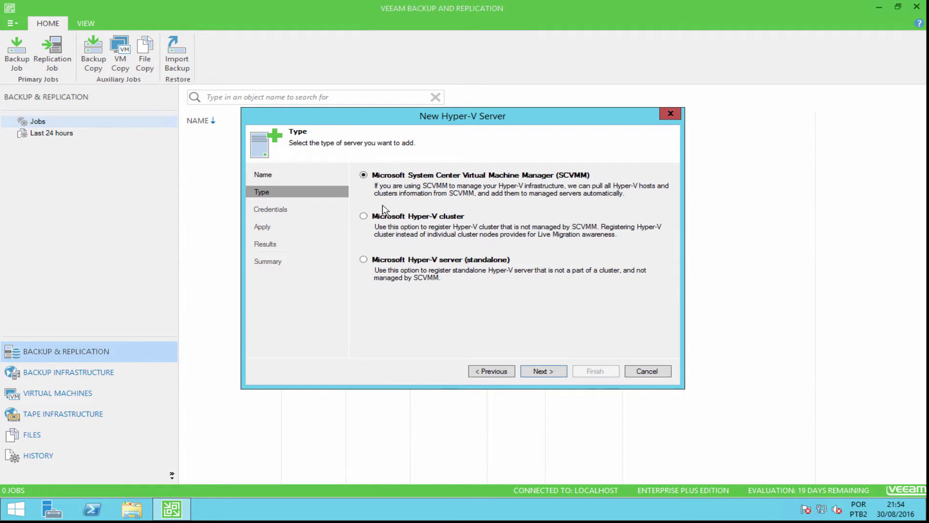
click(435, 263)
click(536, 372)
Assign the stored domain administrator credentials to the new Hyper-V server, cancel adding another account, and proceed to the review of components.
click(595, 206)
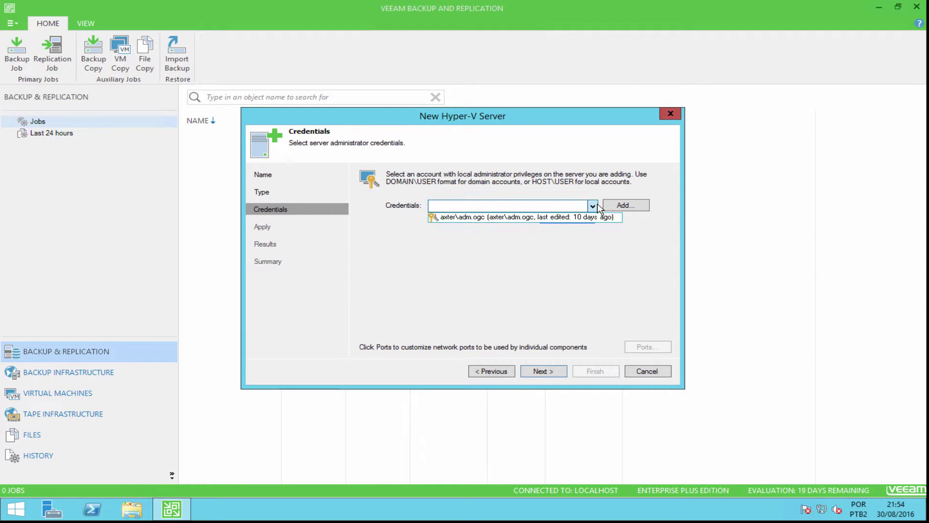
click(515, 217)
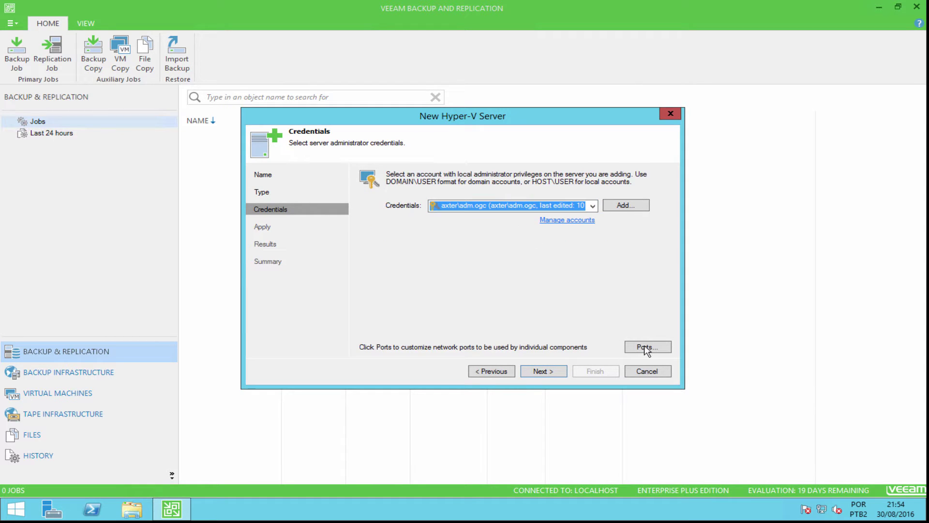
click(630, 205)
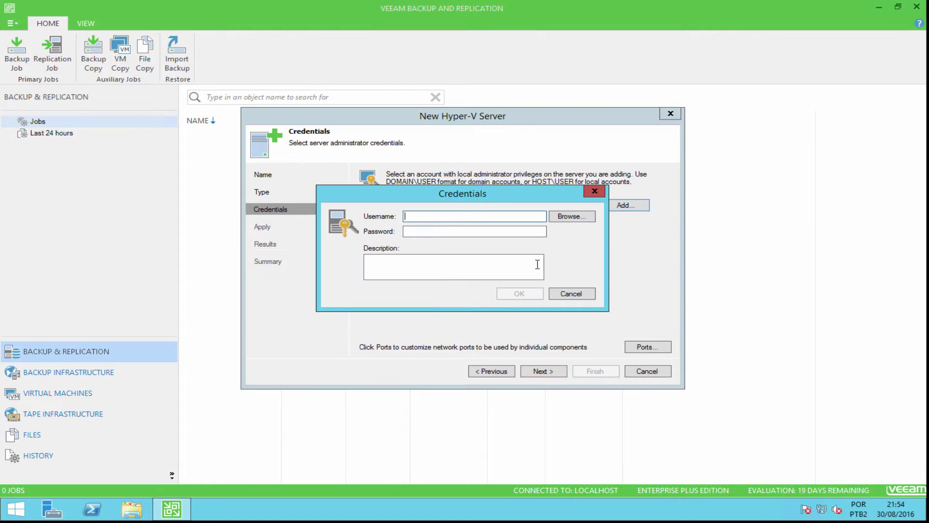
click(566, 296)
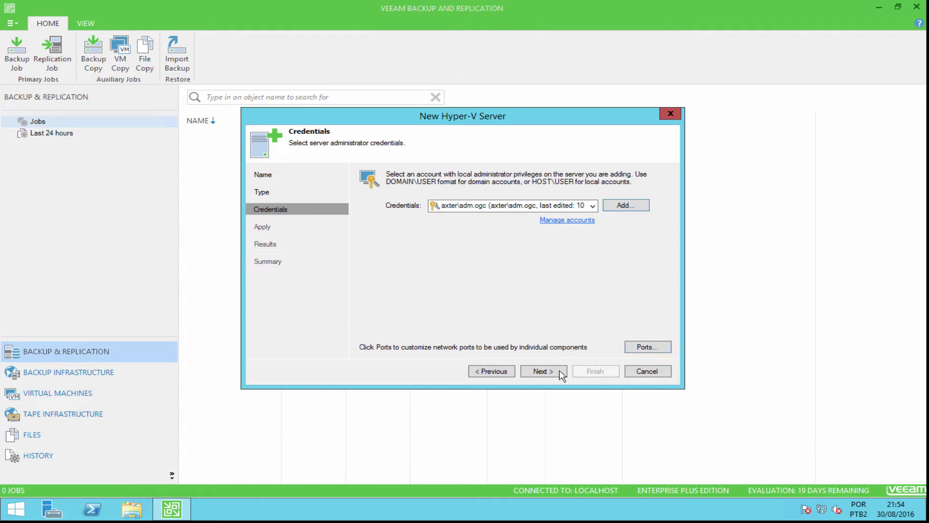
click(542, 372)
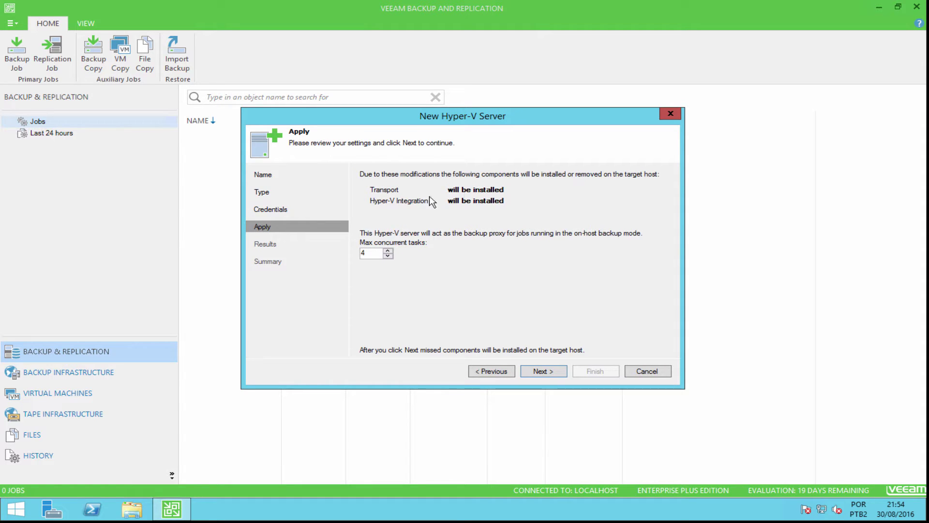
Install the Transport and Hyper-V Integration components on the host and finish registering the server.
click(541, 371)
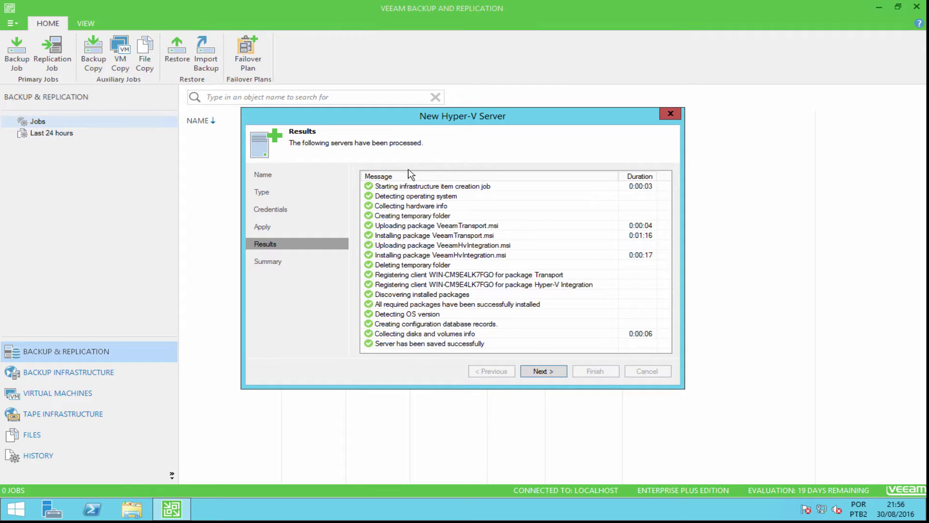
click(541, 373)
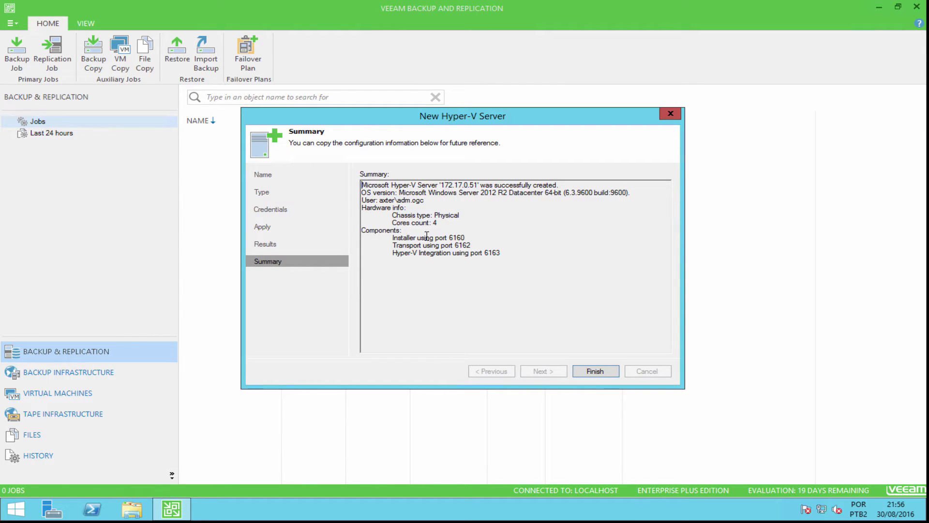
click(583, 367)
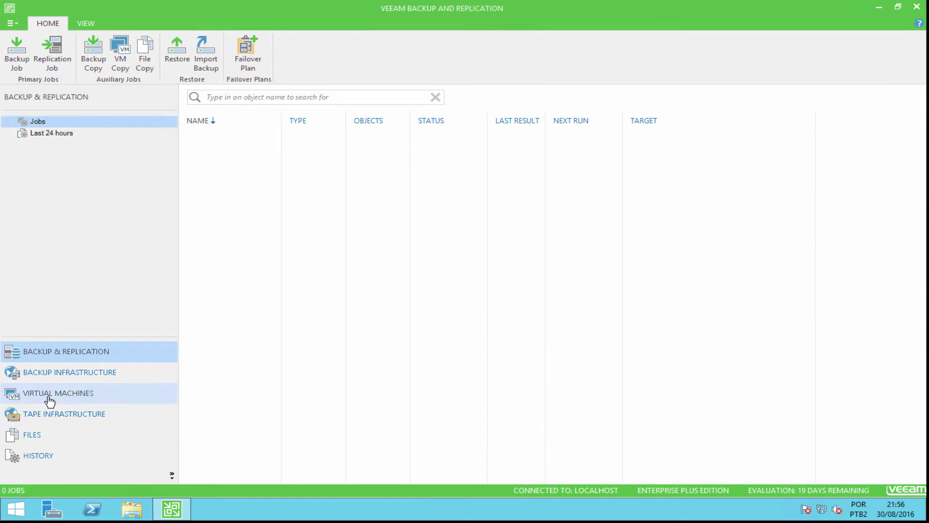
Check that 172.17.0.51 is listed among the standalone Hyper-V hosts and view its virtual machines.
click(84, 377)
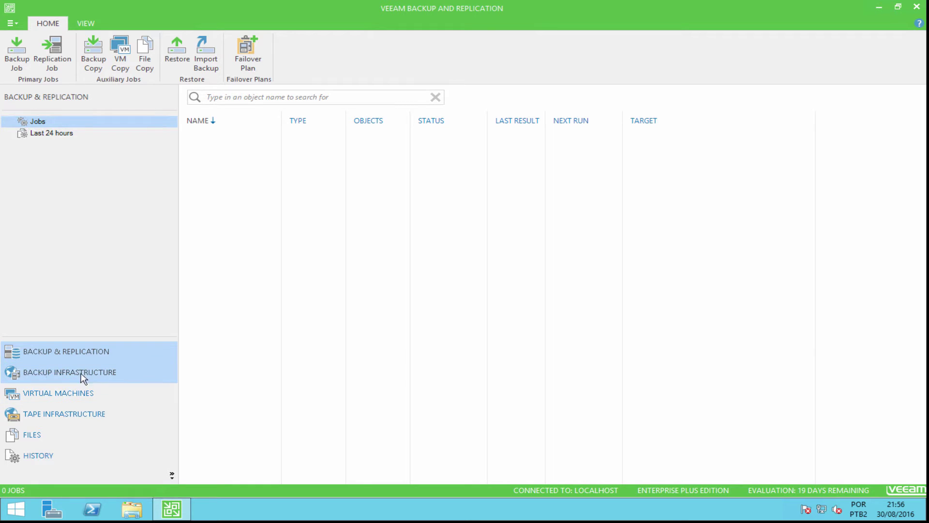
click(18, 226)
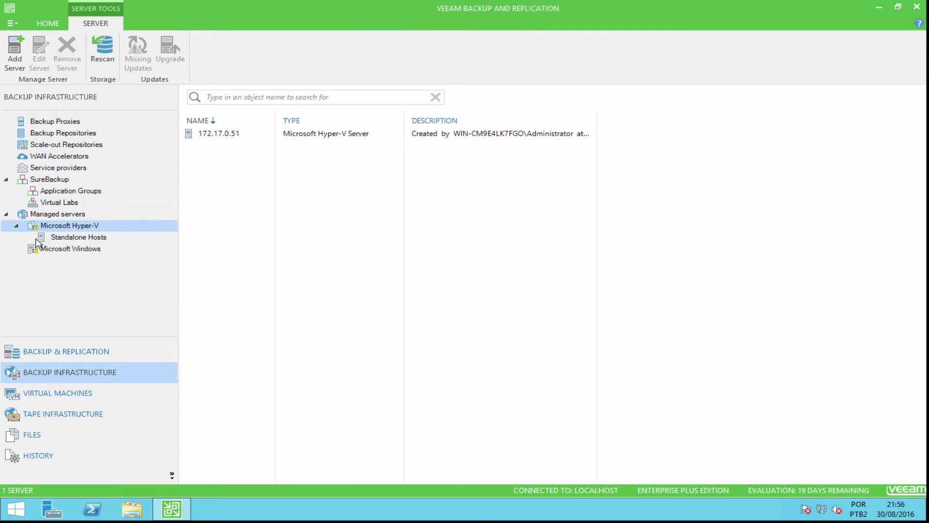
click(54, 239)
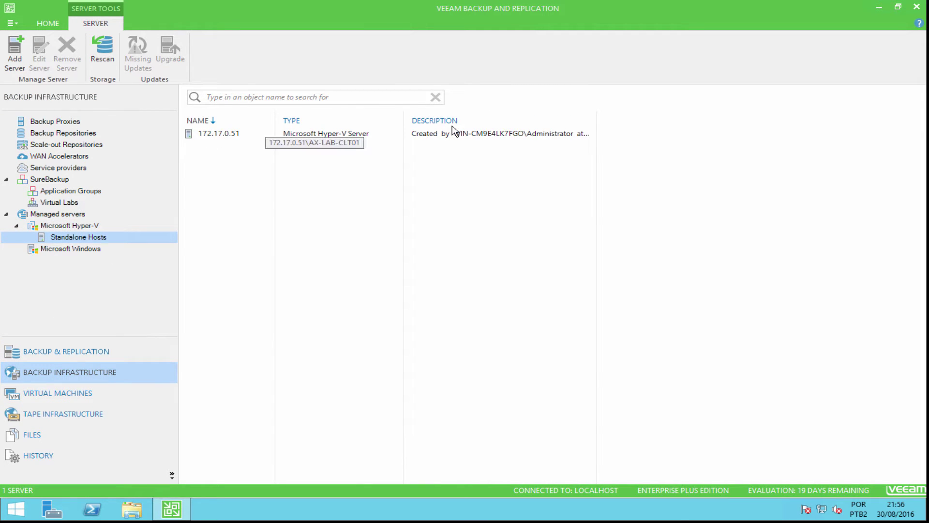
click(72, 400)
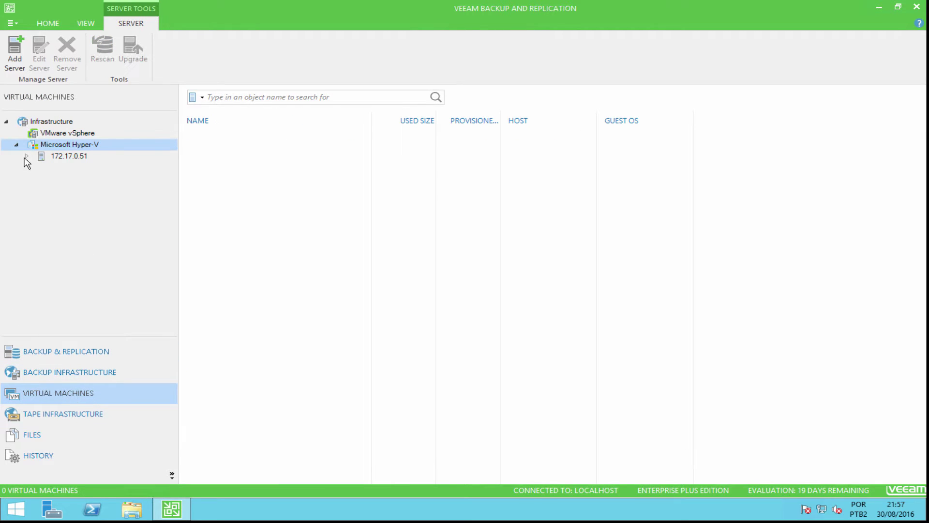
click(63, 156)
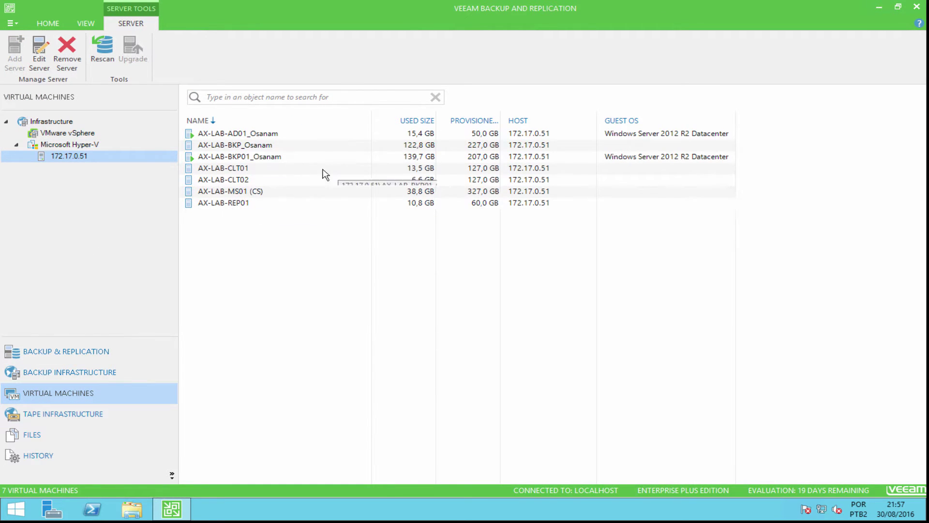
Look through the tape infrastructure, files and history views.
click(86, 419)
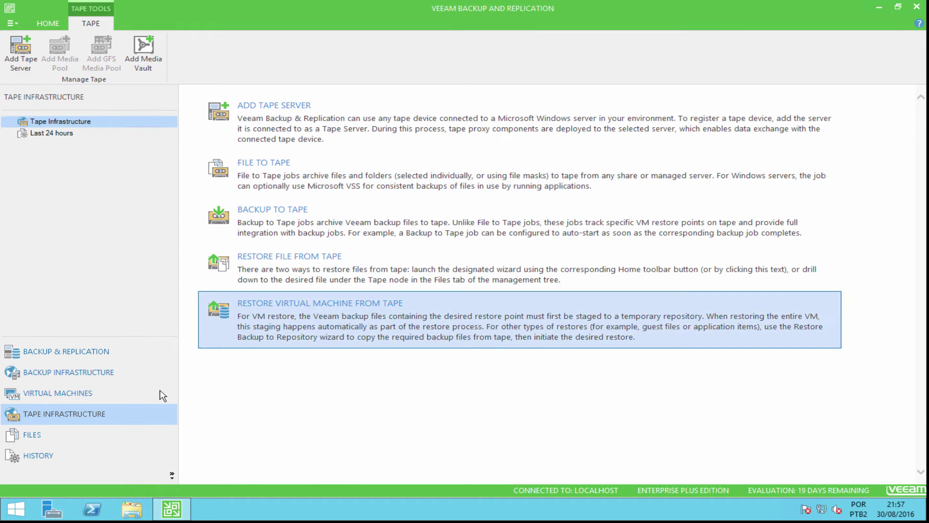
click(145, 435)
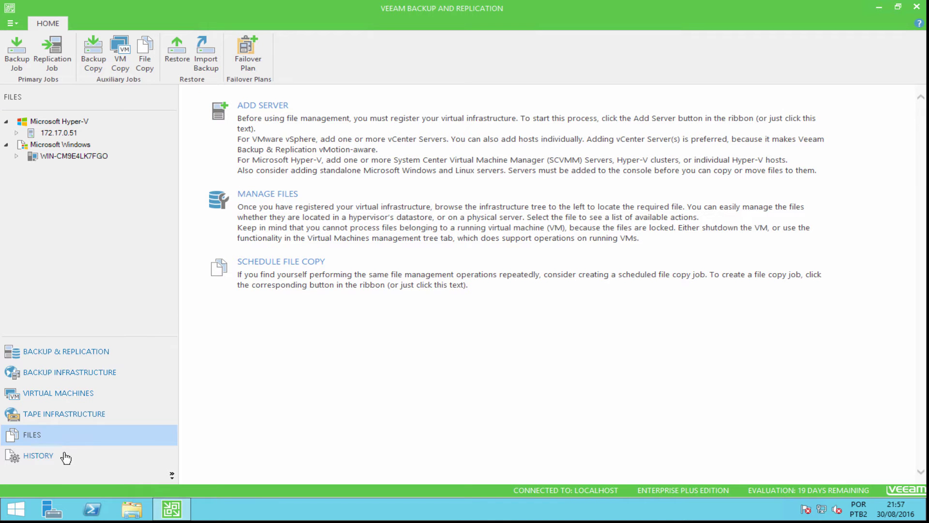
click(62, 455)
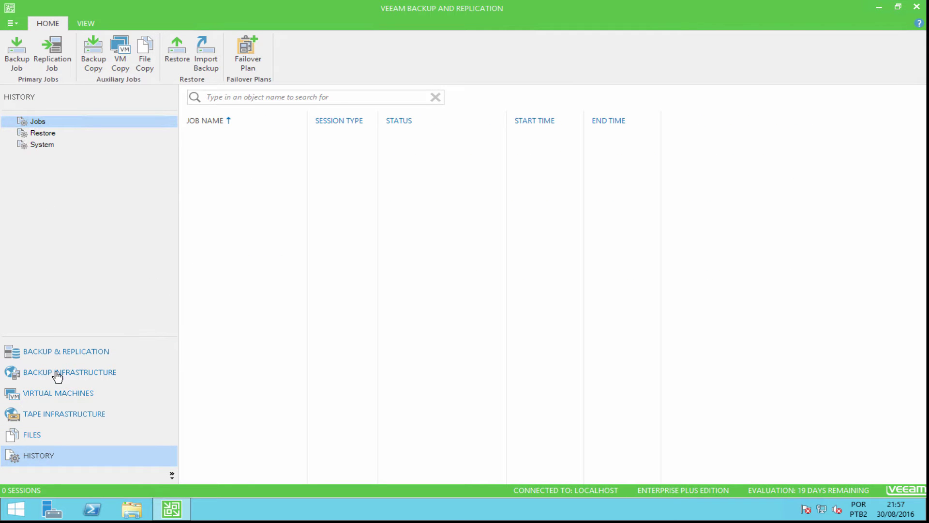
Start a new backup job named HVBKP and continue to its virtual machine selection.
click(85, 359)
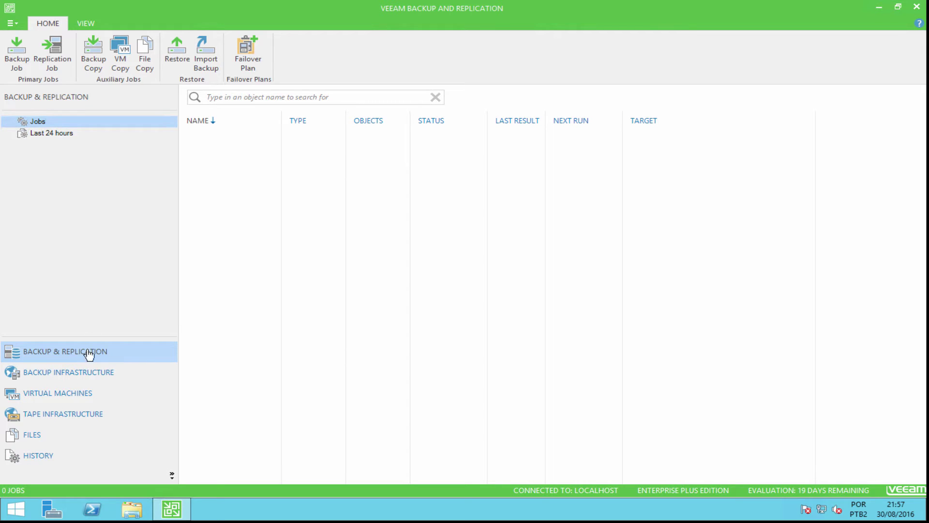
click(19, 62)
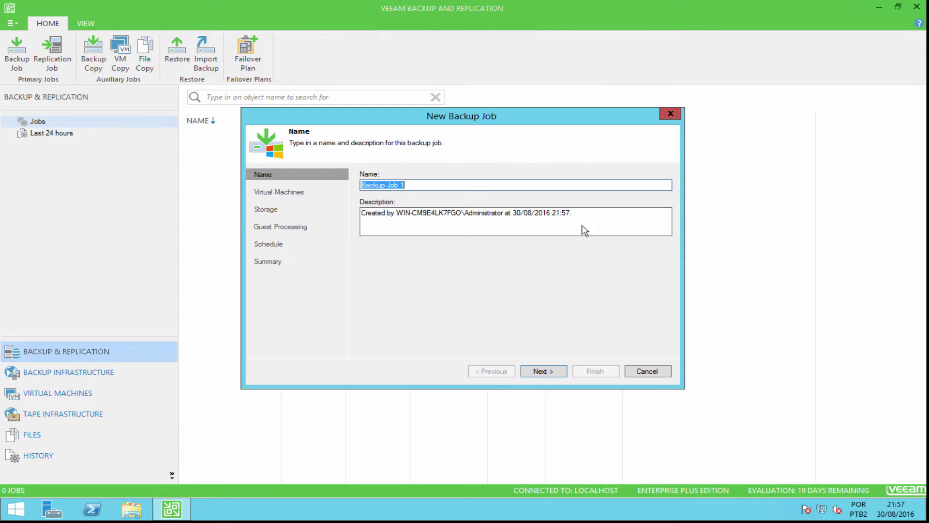
text(HVBKP)
click(551, 372)
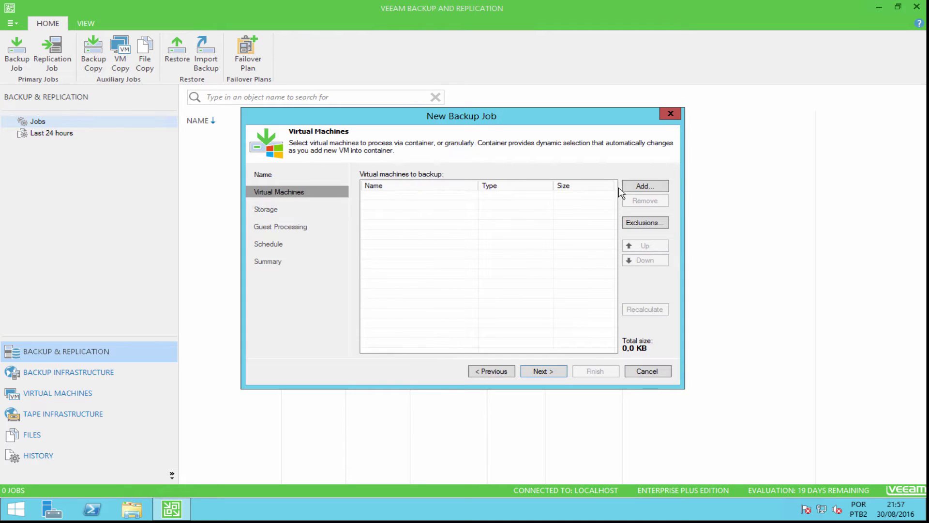
Add the AX-LAB-AD01 virtual machine from host 172.17.0.51 to the backup job.
click(643, 186)
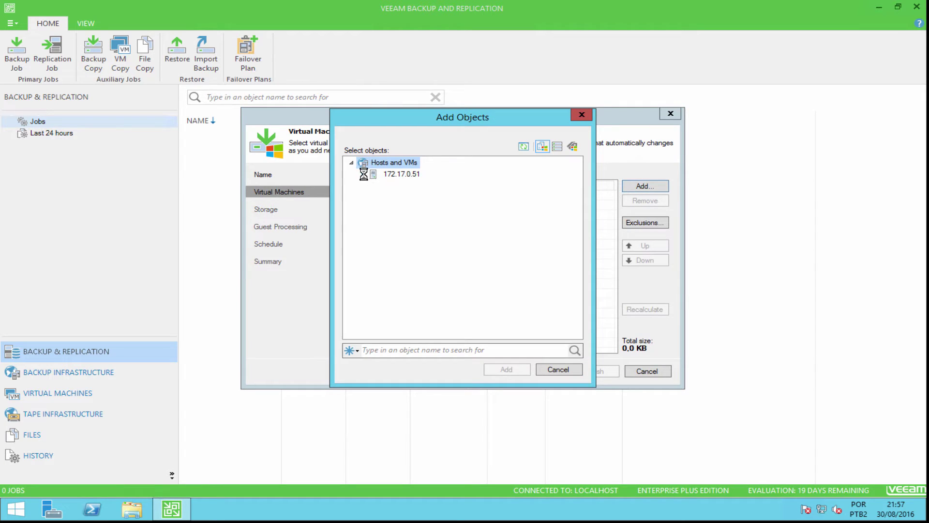
click(363, 174)
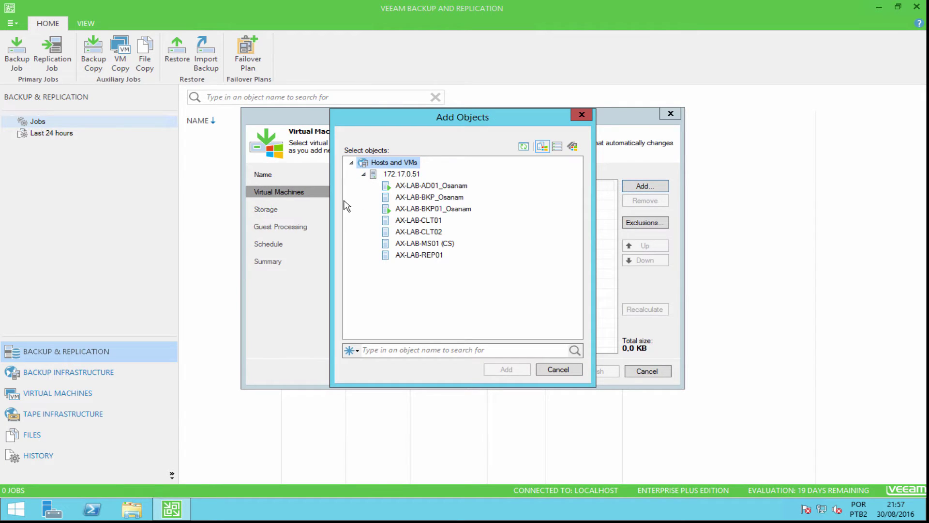
click(431, 186)
click(507, 369)
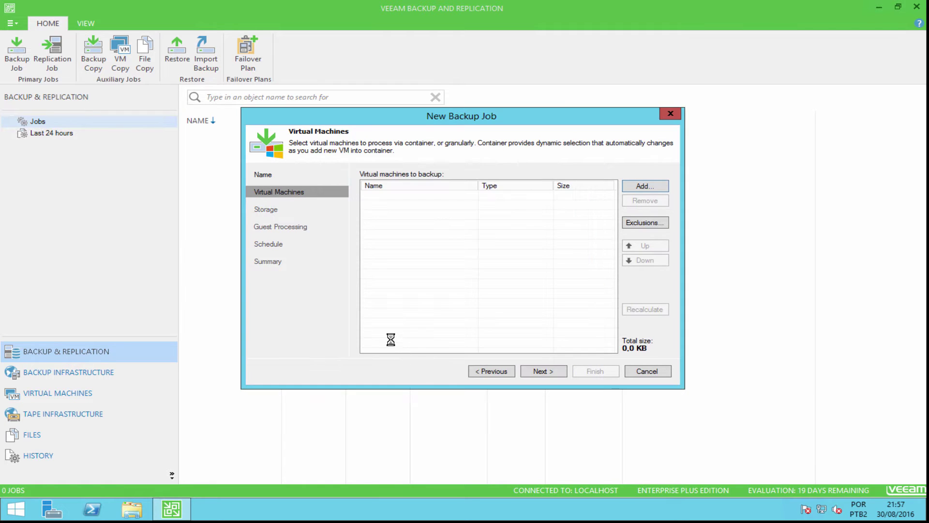
Examine the disk exclusions for the AX-LAB-AD01 virtual machine, viewing the SCSI choices for selected disks and cancelling that list.
click(639, 224)
click(363, 146)
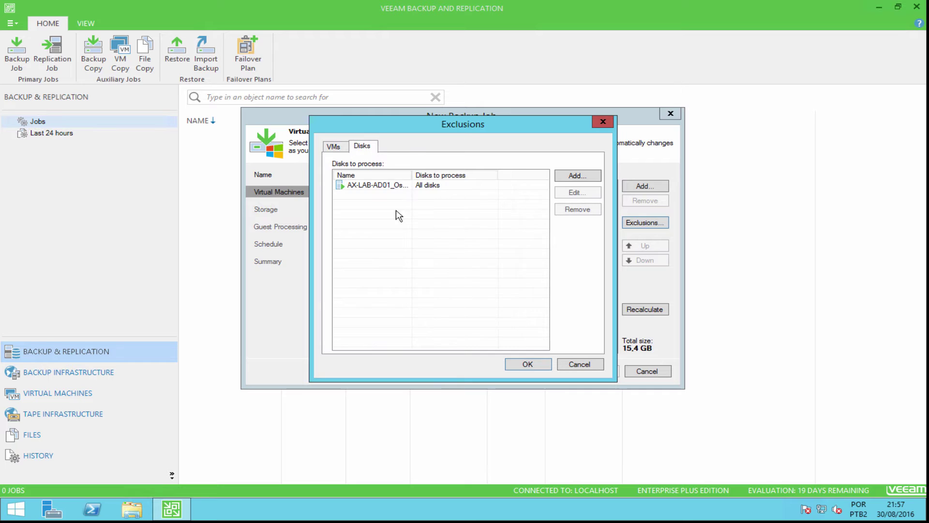
click(395, 186)
click(586, 195)
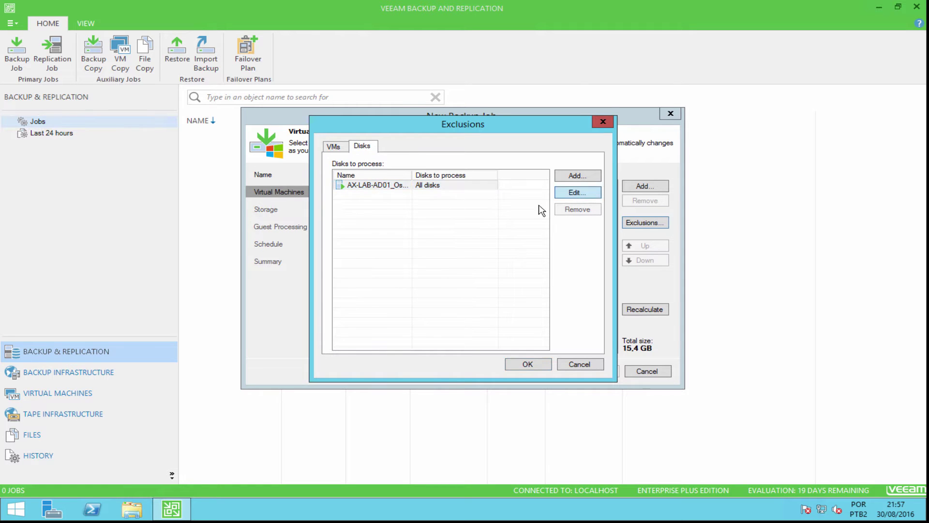
click(338, 169)
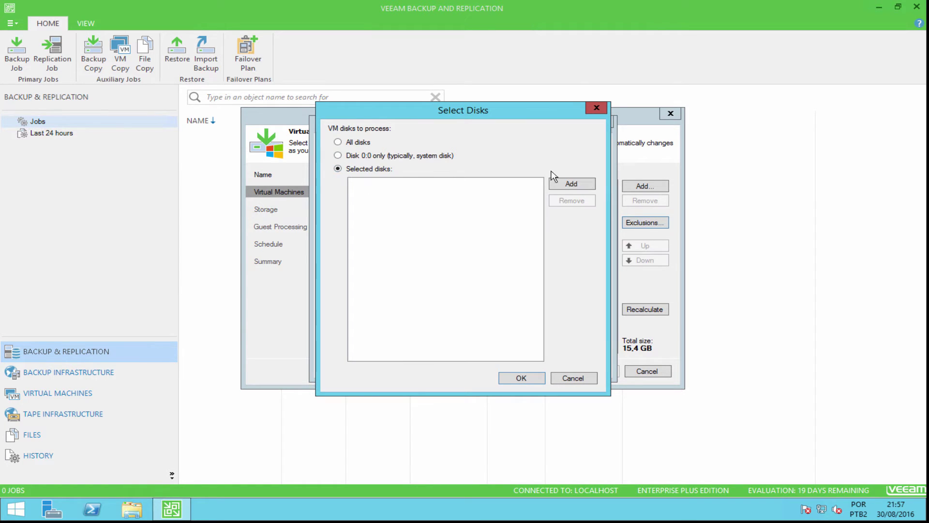
click(571, 185)
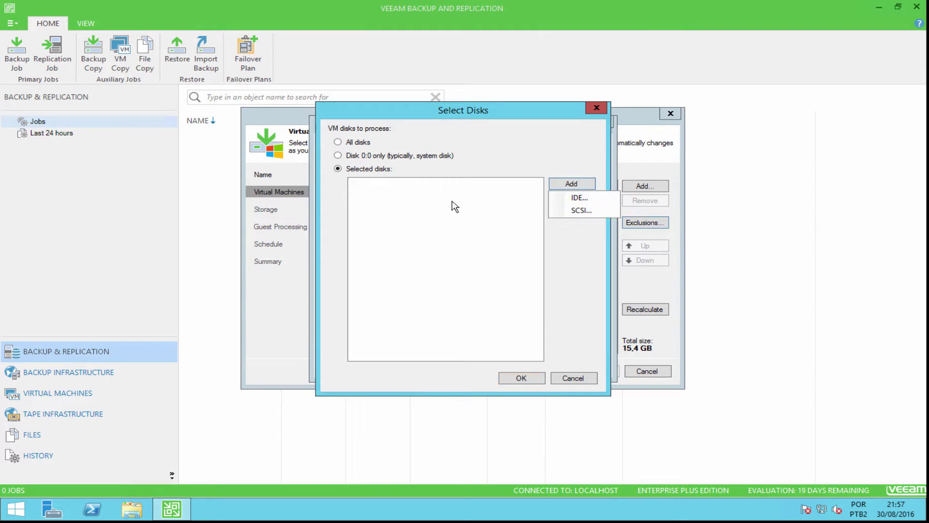
click(586, 211)
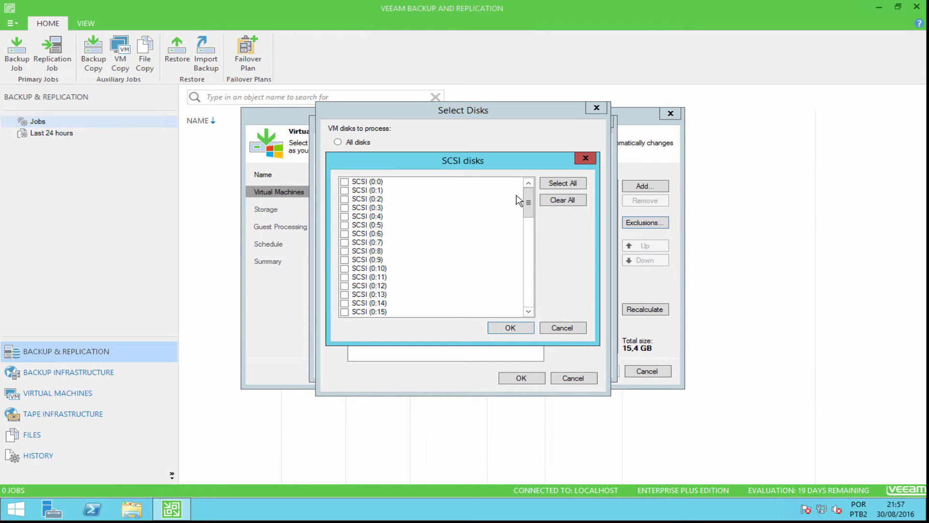
drag(529, 203, 530, 292)
click(562, 328)
View the IDE disk choices and the VM exclusions, and close the exclusion settings without saving changes.
click(570, 186)
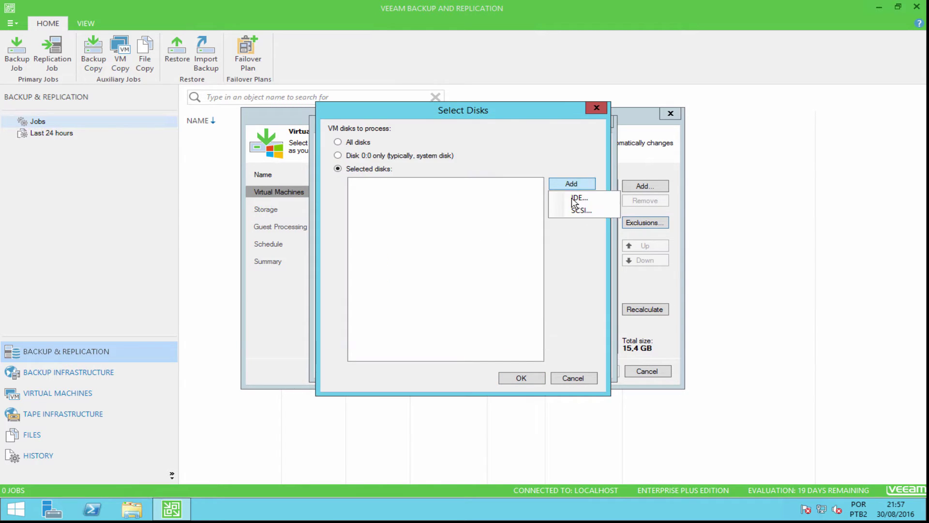
click(581, 198)
click(562, 328)
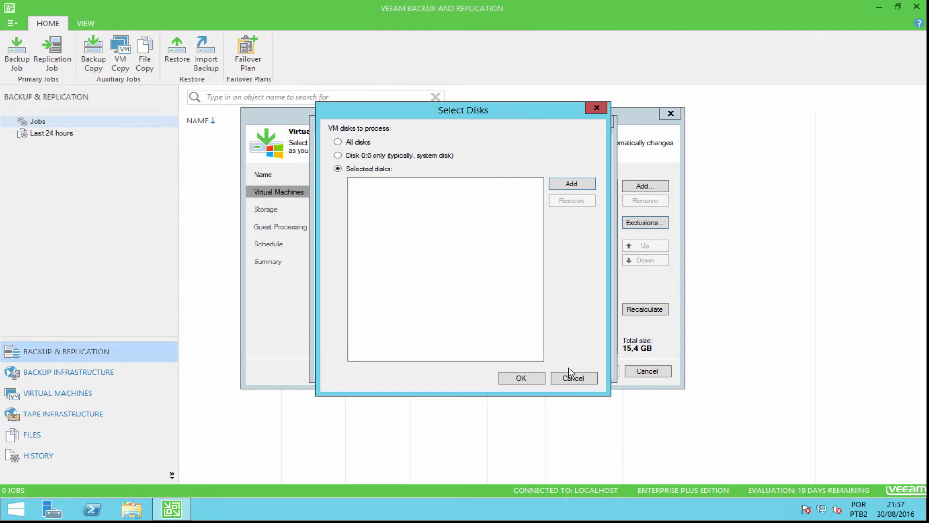
click(573, 377)
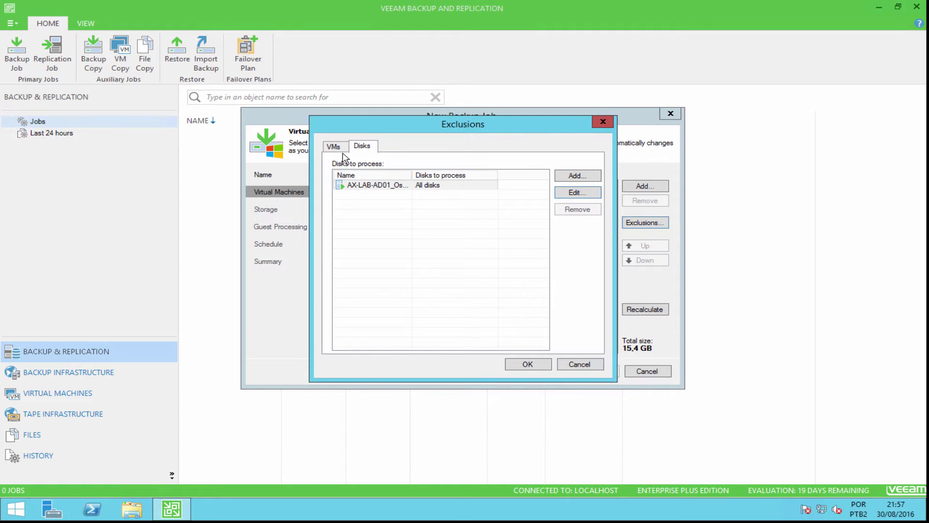
click(345, 152)
click(569, 364)
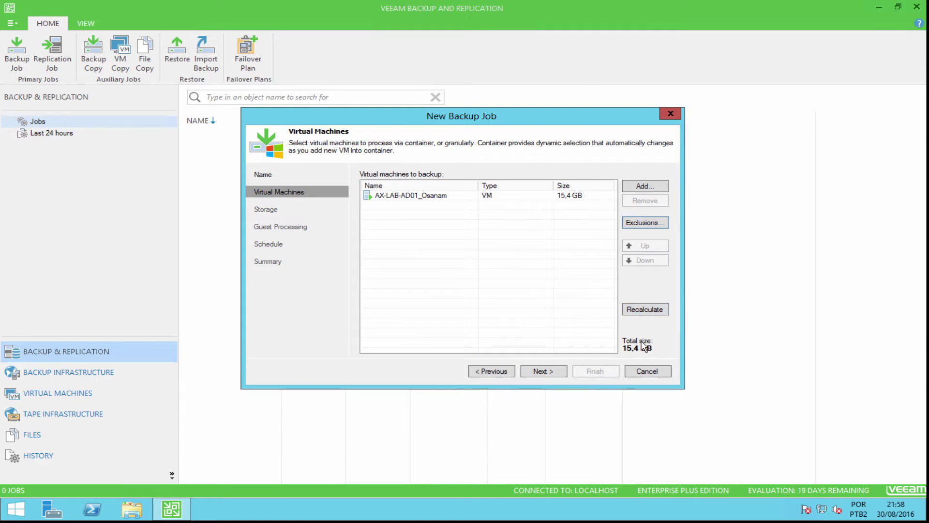
Recalculate the size of the virtual machines in the job and continue to the storage settings.
click(640, 310)
click(584, 197)
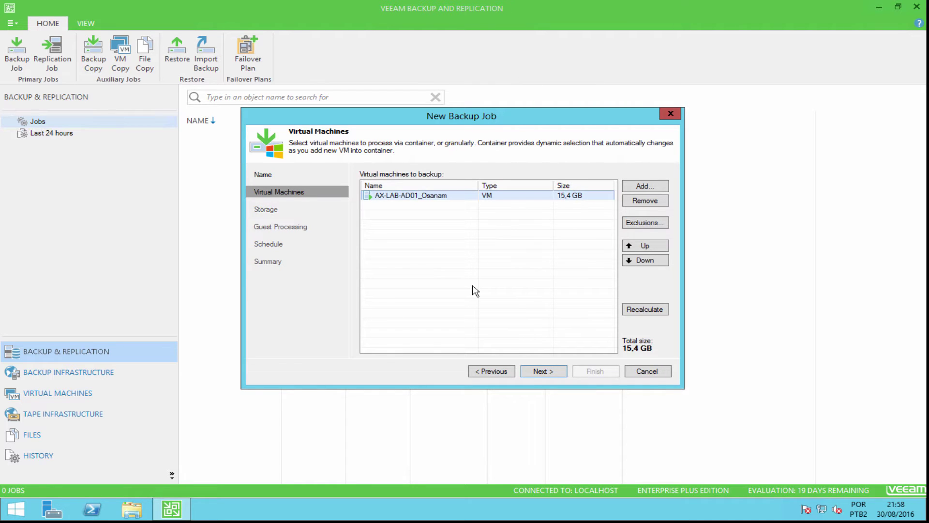
click(551, 373)
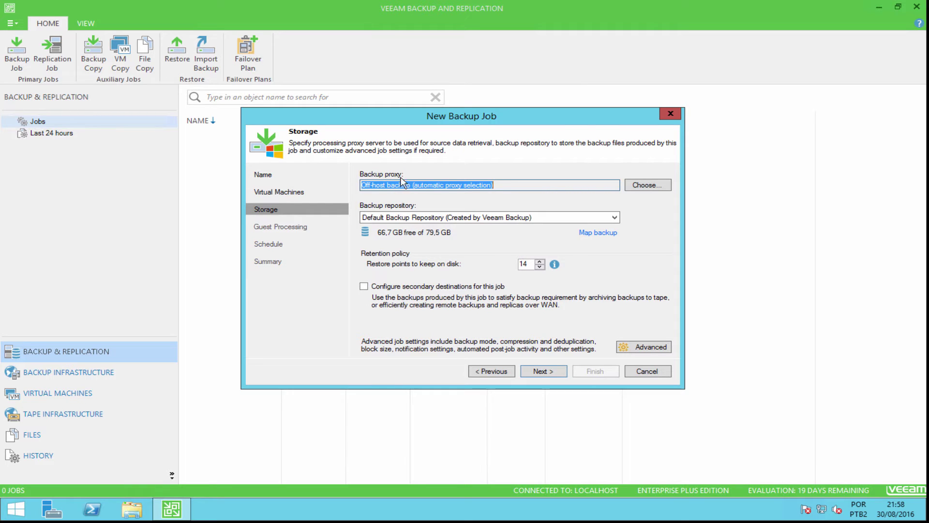
Review the on-host and off-host backup proxy modes and cancel without changing the selection.
click(633, 187)
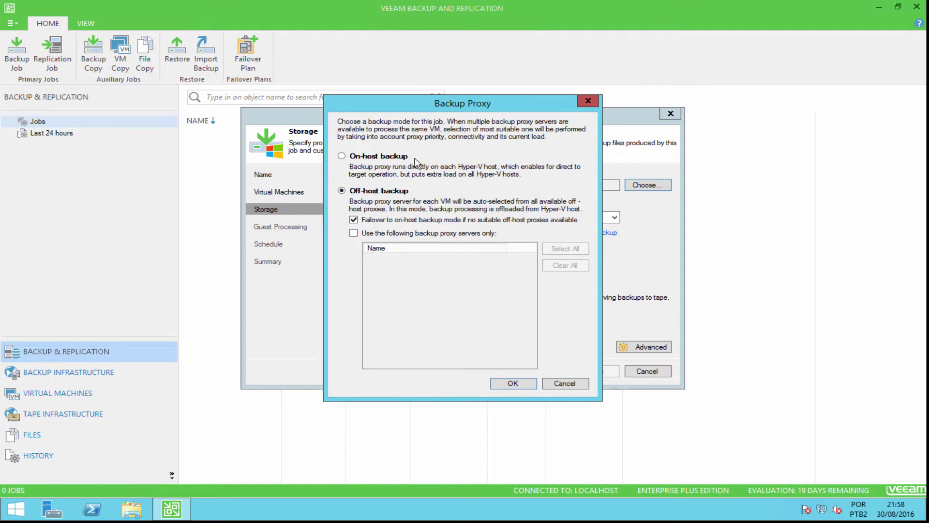
click(564, 384)
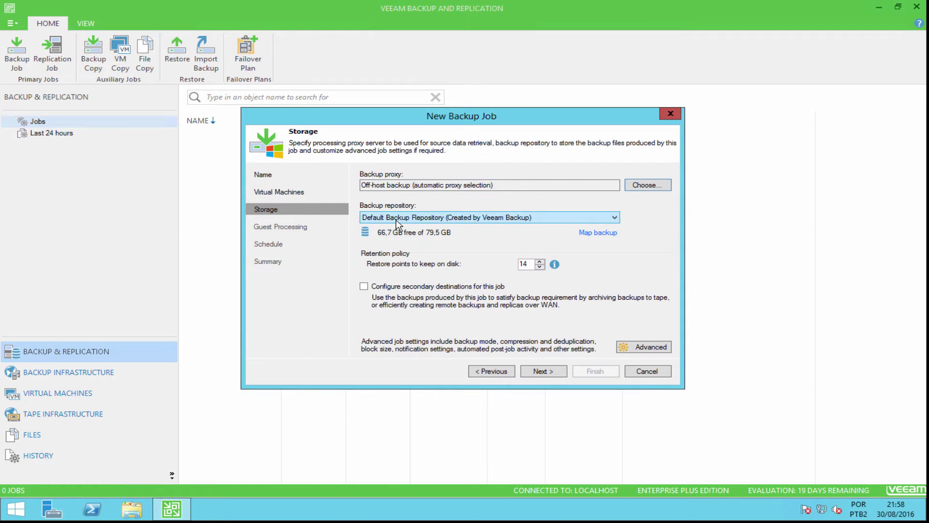
Set the backup repository to Storage, and view its existing backups for mapping without selecting one.
click(484, 220)
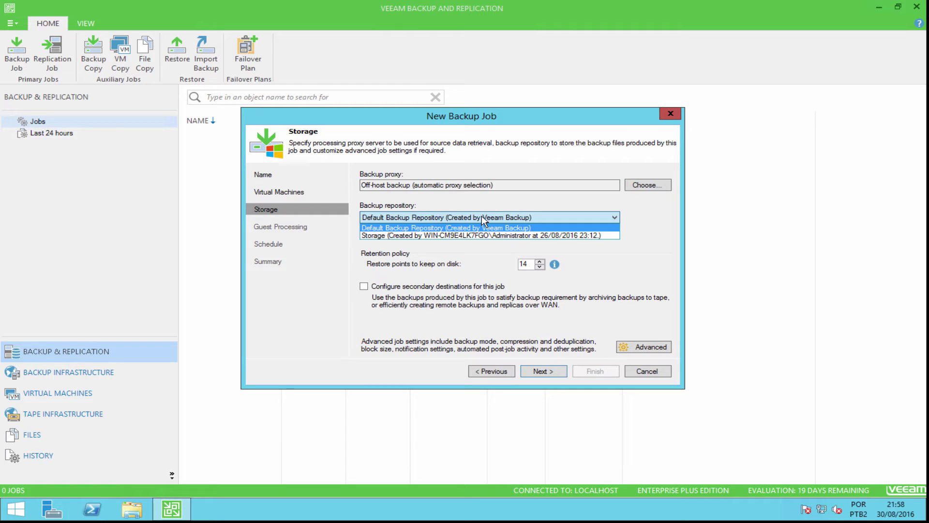
click(438, 236)
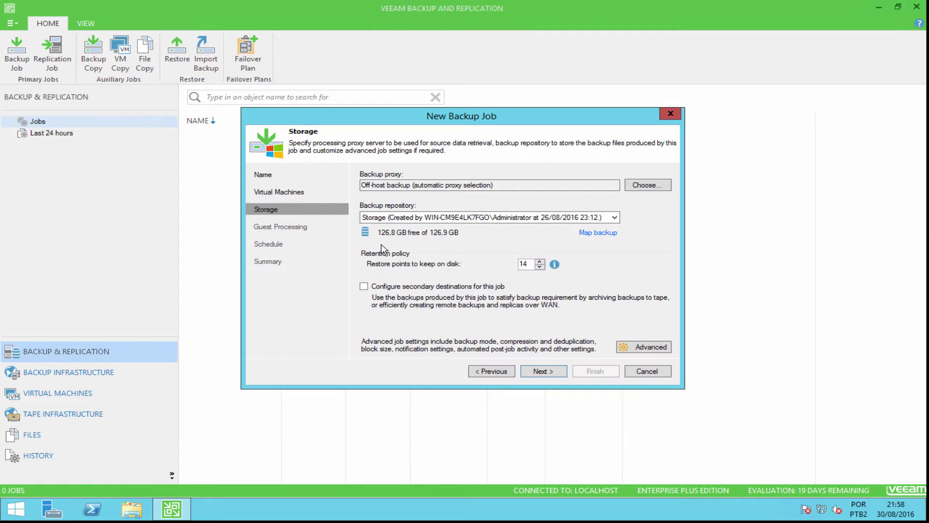
click(603, 234)
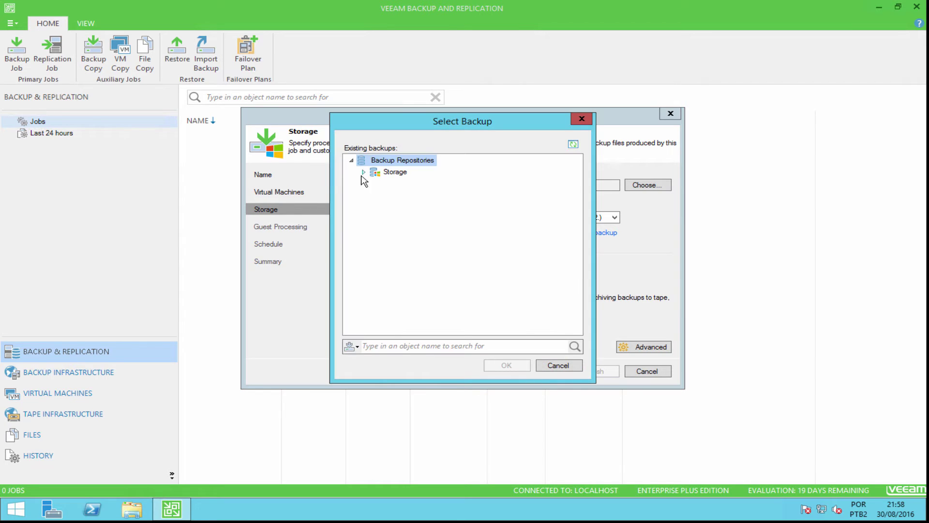
click(385, 173)
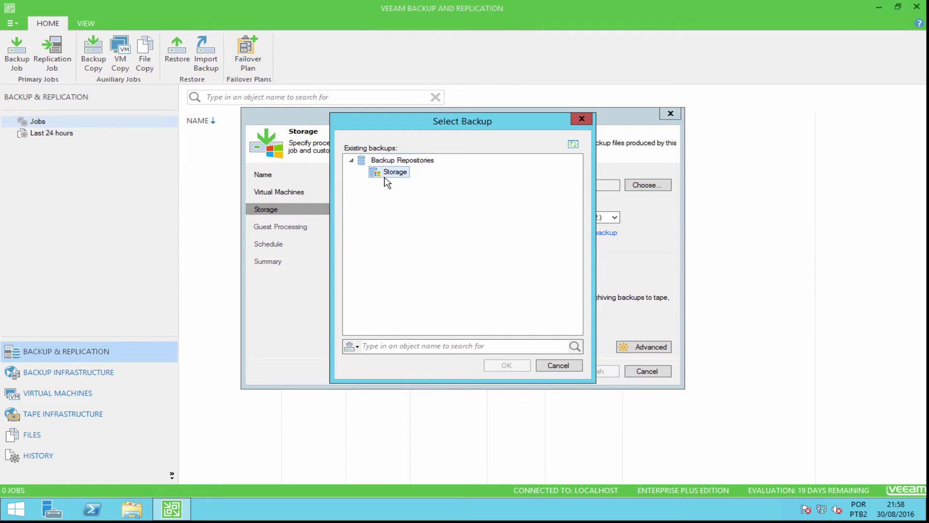
click(559, 366)
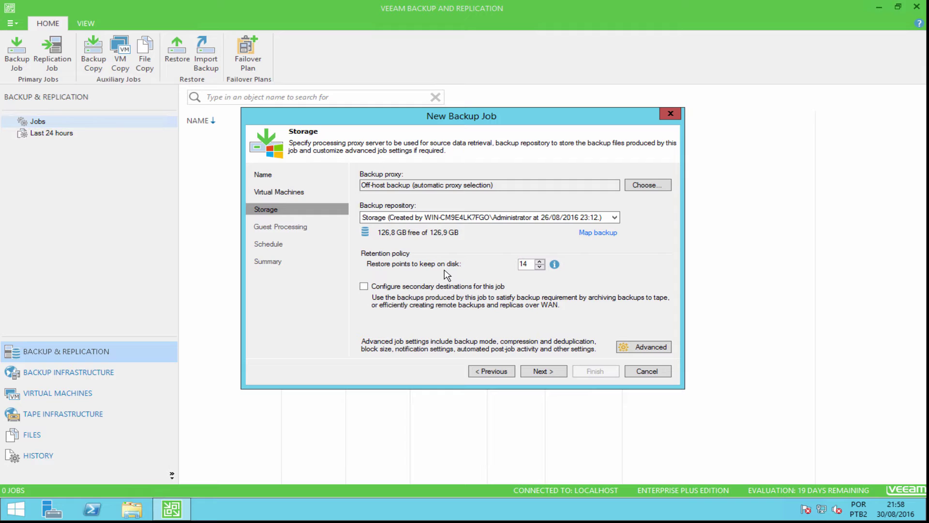
Set the restore points to keep on disk to 1 and try to enable secondary destinations for the job.
click(540, 267)
click(539, 266)
click(480, 288)
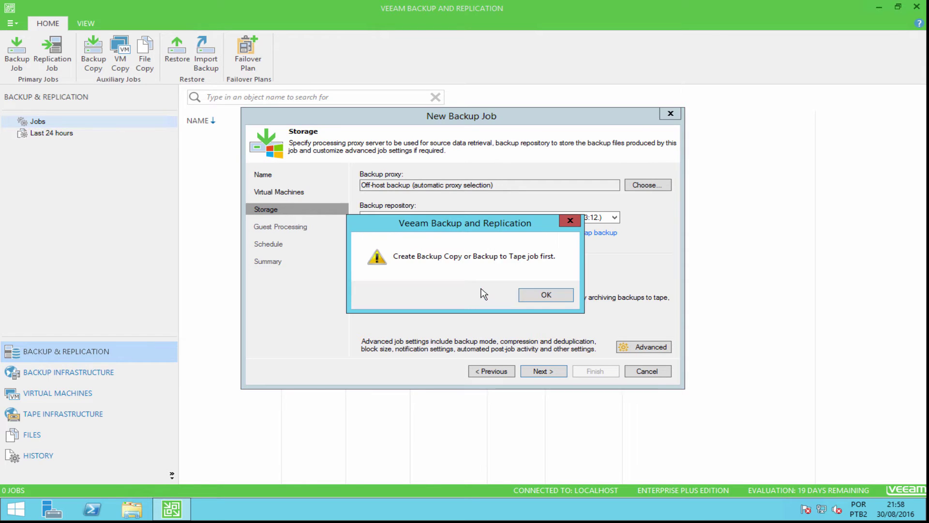
click(537, 296)
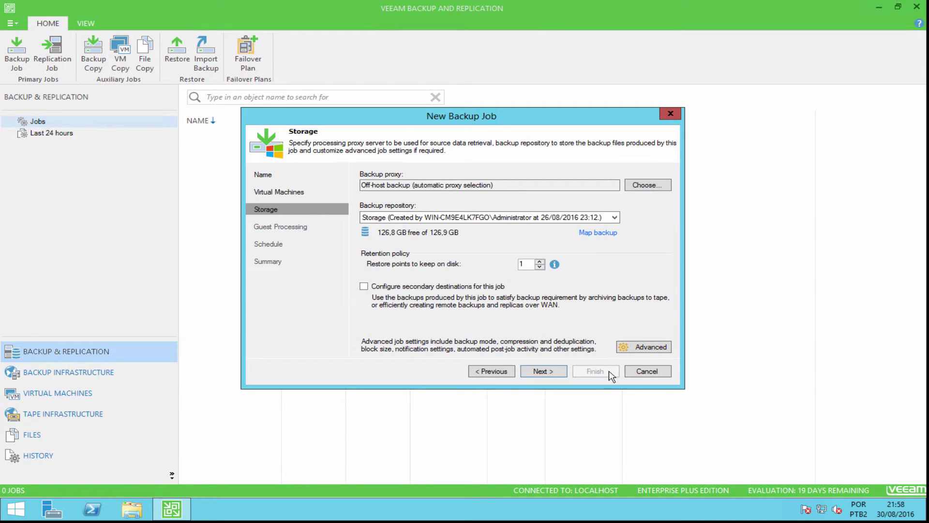
Review the advanced job settings for backup mode, maintenance, storage, notifications, Hyper-V and scripts, and cancel without changing them.
click(623, 349)
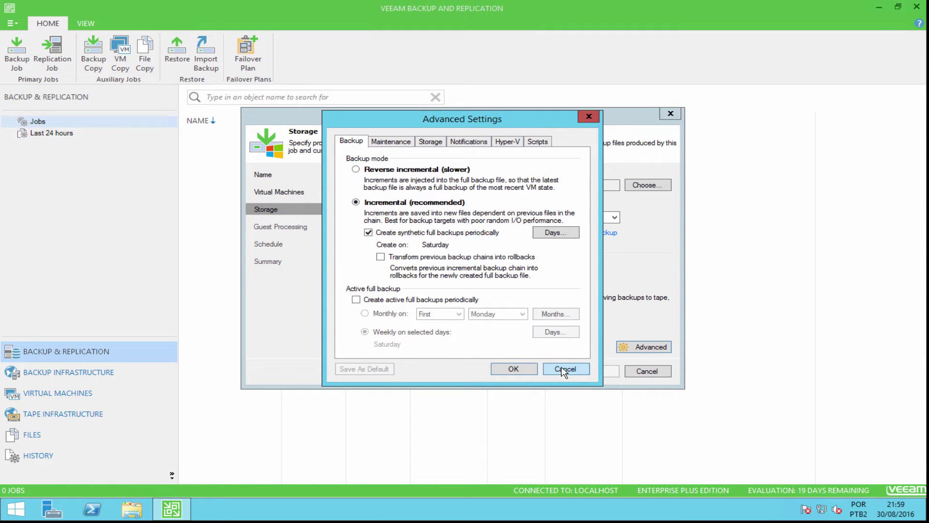
click(383, 143)
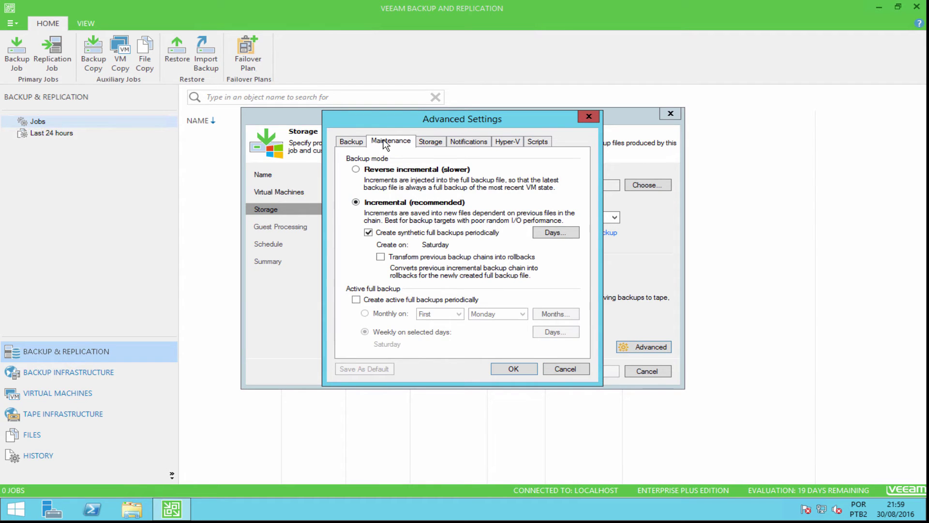
click(442, 144)
click(477, 144)
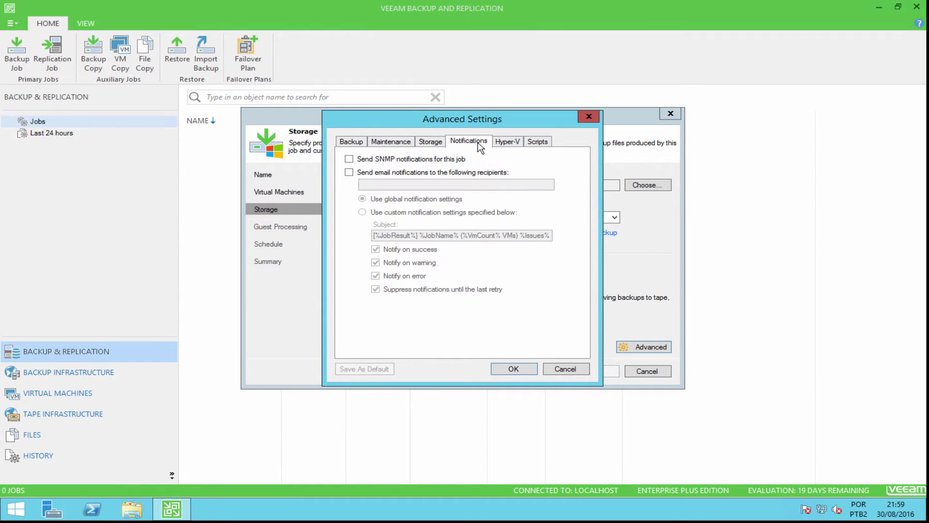
click(520, 146)
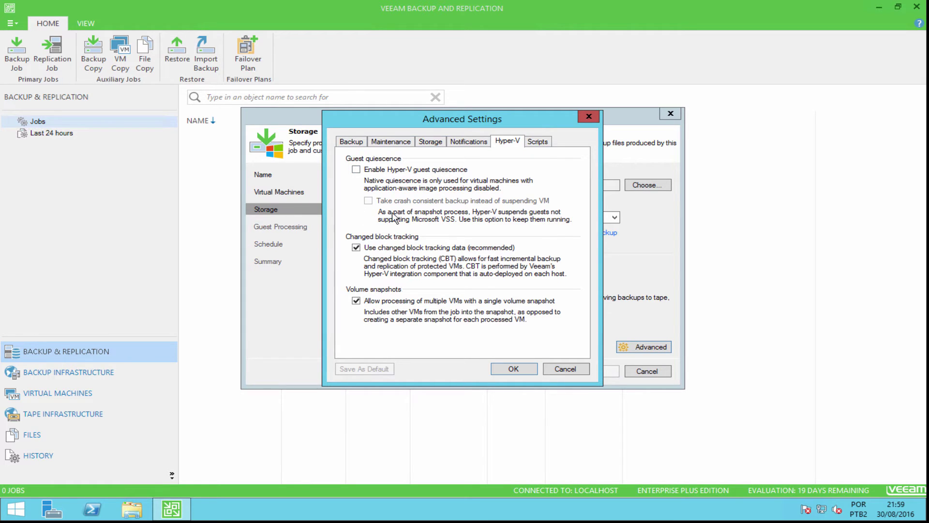
click(545, 146)
click(556, 372)
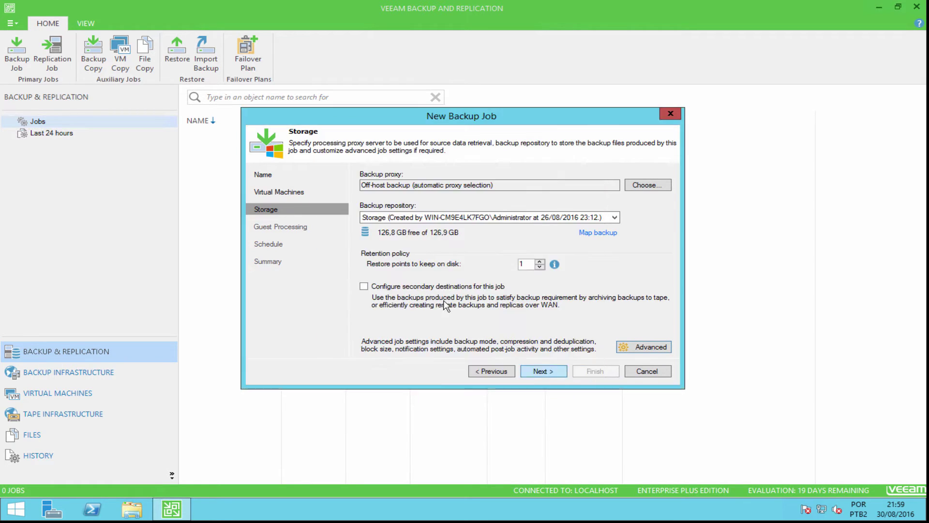
Create the backup job without guest processing or an automatic schedule, and finish the wizard without running the job.
click(542, 373)
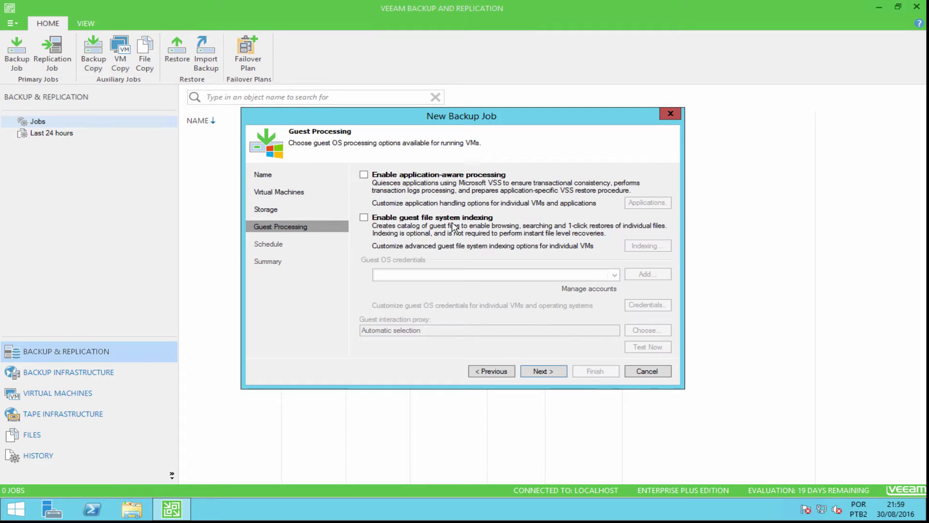
click(543, 371)
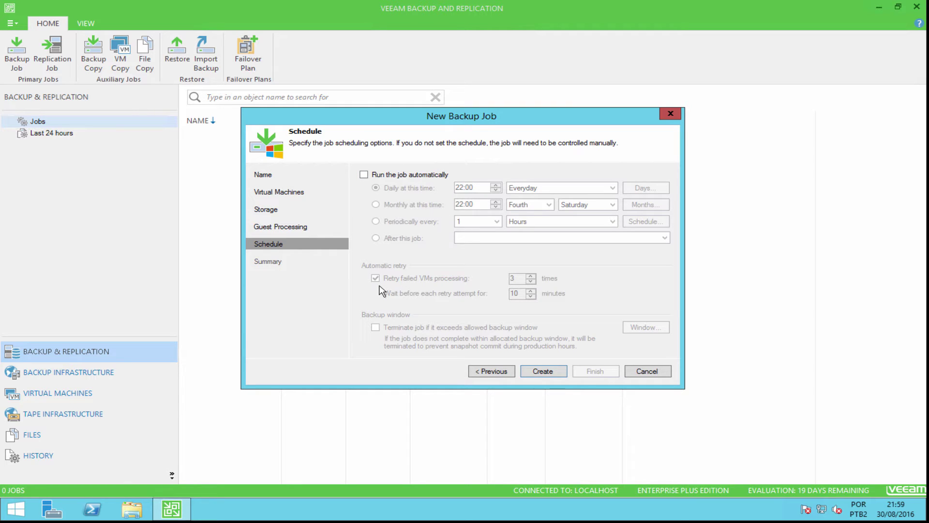
click(547, 371)
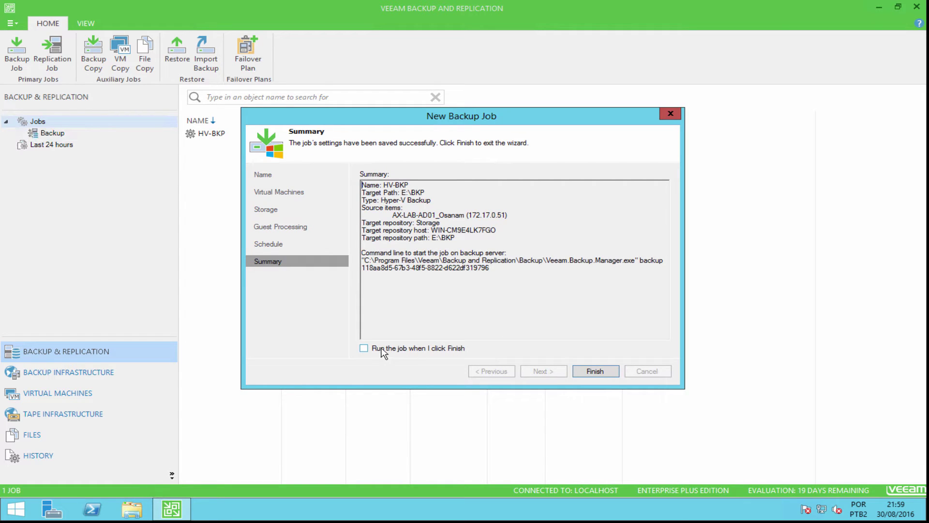
click(580, 371)
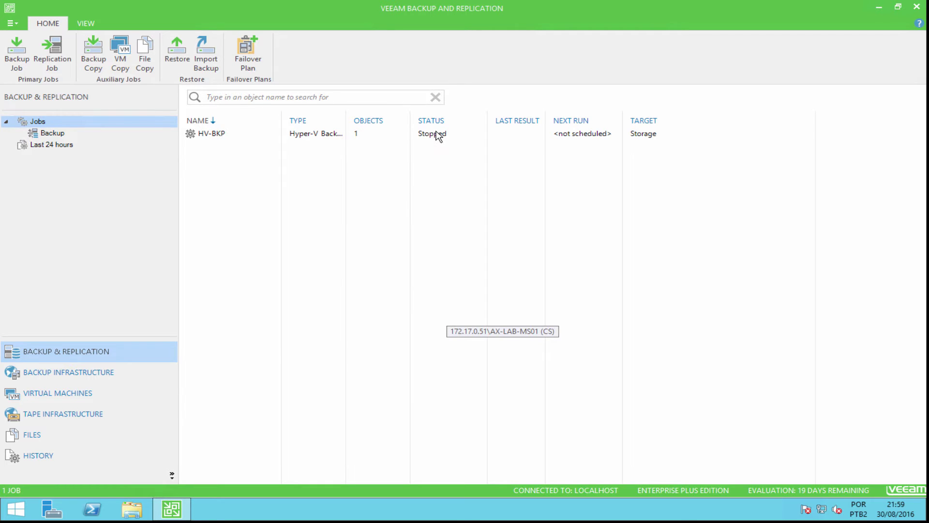
Show only the backup jobs, sort them by number of objects, and start the HV-BKP job.
click(437, 134)
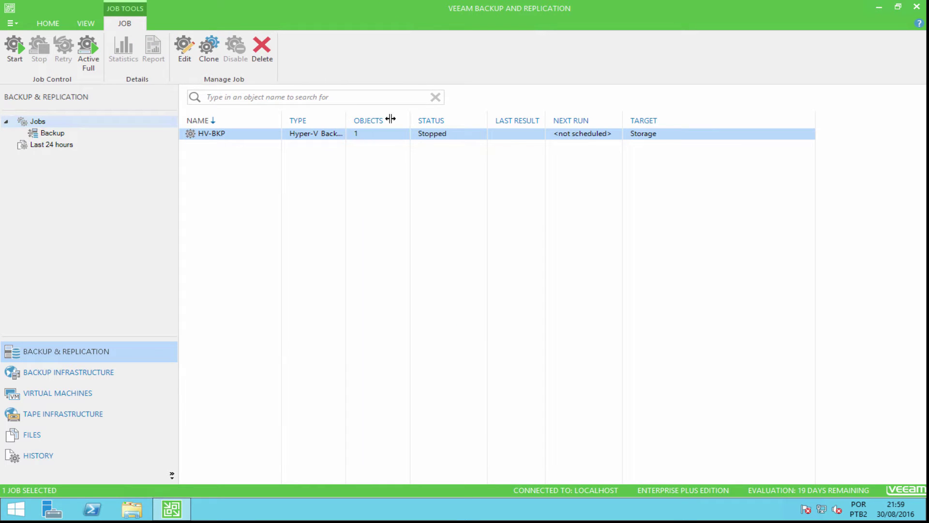
drag(390, 119, 371, 119)
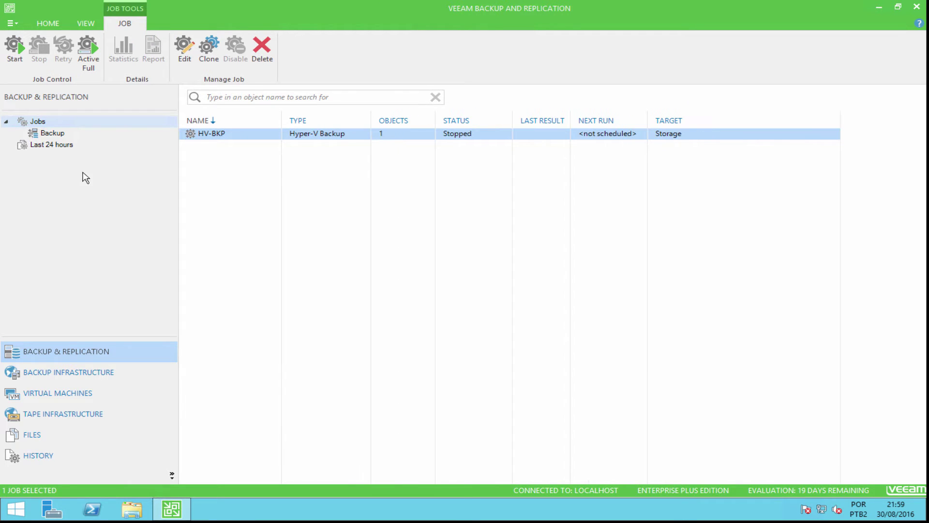
click(63, 132)
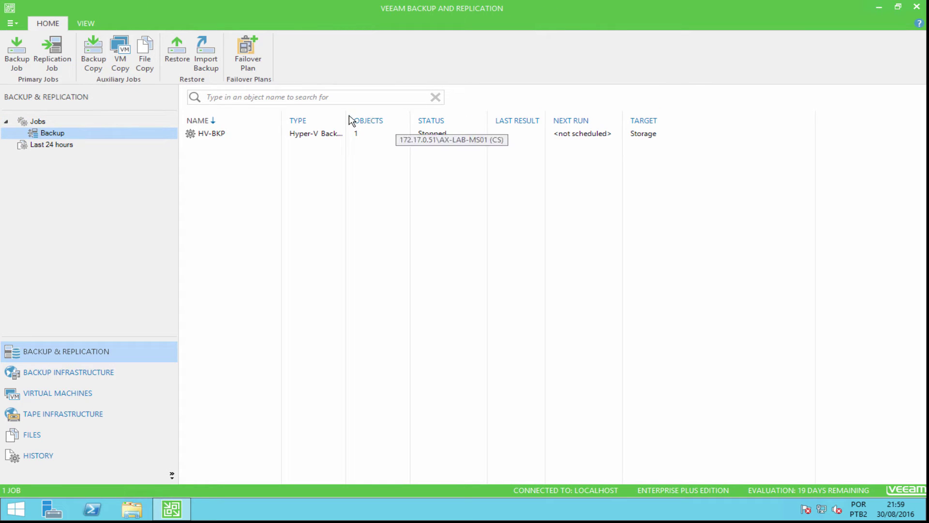
click(355, 120)
right_click(222, 136)
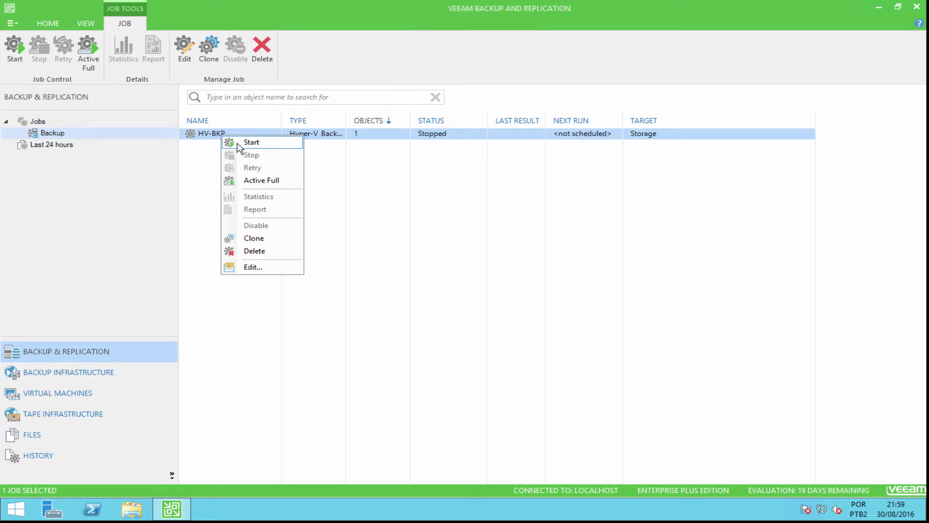
click(239, 145)
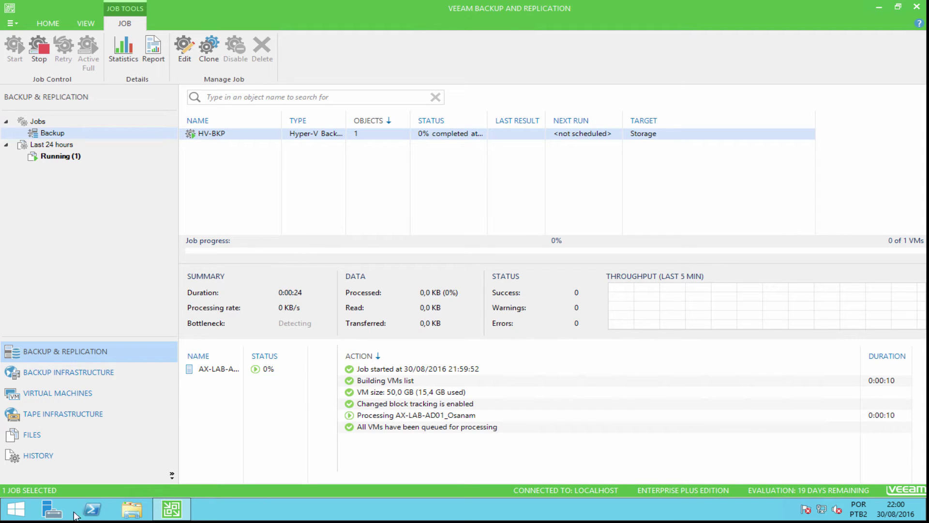
Switch between Hyper-V Manager and the backup server's full-screen session to check the AX-LAB-AD01 virtual machine's status against the HV-BKP job's progress.
mouse_move(587, 6)
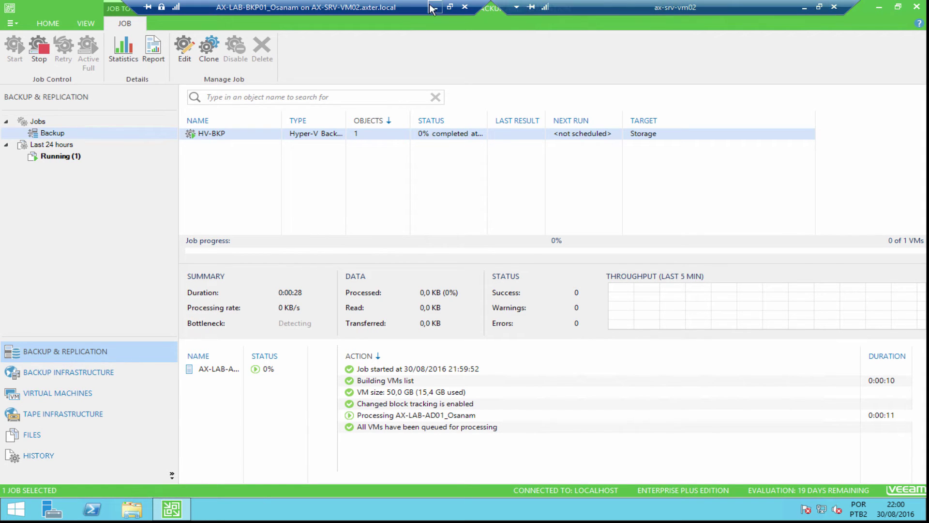
click(450, 7)
drag(419, 60, 341, 182)
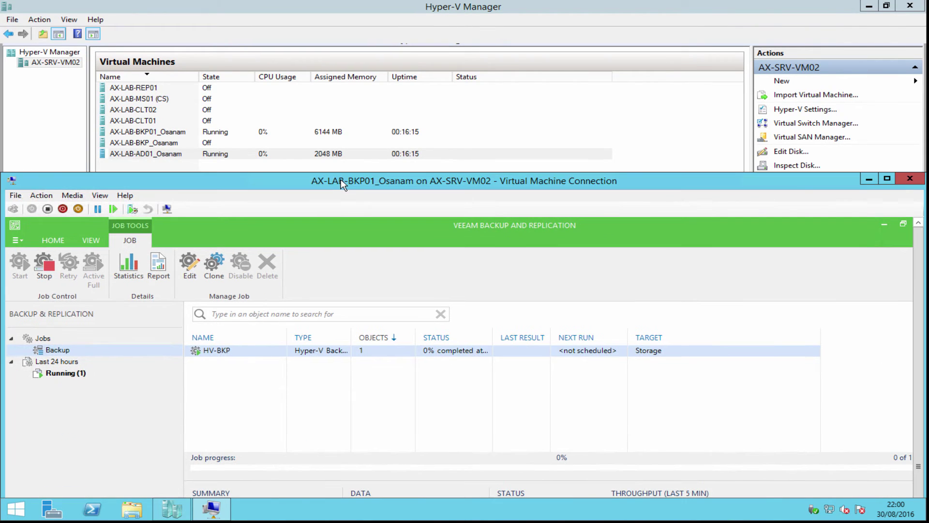
double_click(342, 180)
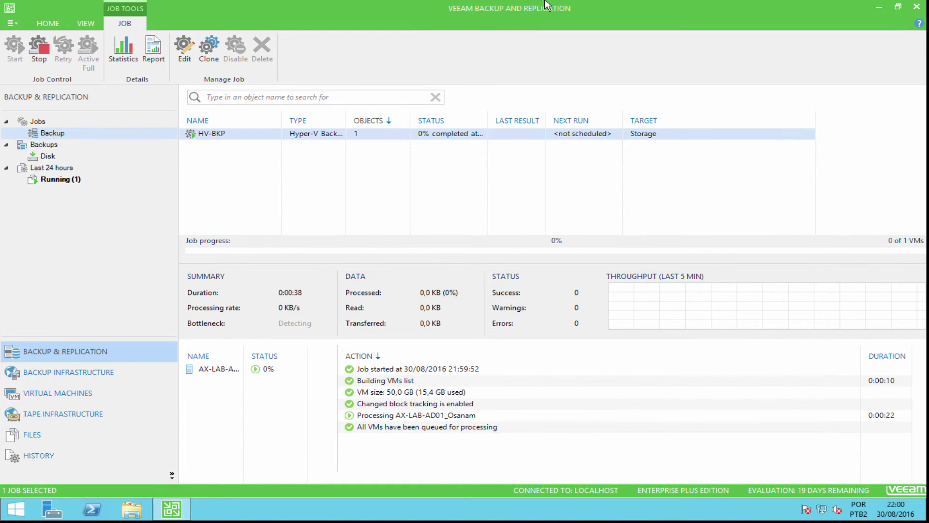
double_click(453, 7)
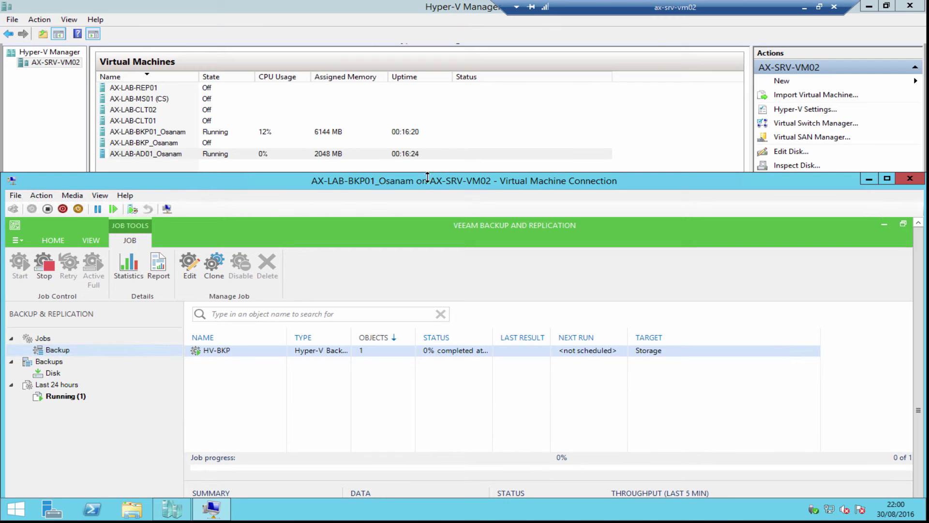
mouse_move(429, 181)
mouse_down()
mouse_move(458, 294)
mouse_move(419, 204)
mouse_move(437, 176)
mouse_move(445, 183)
mouse_up()
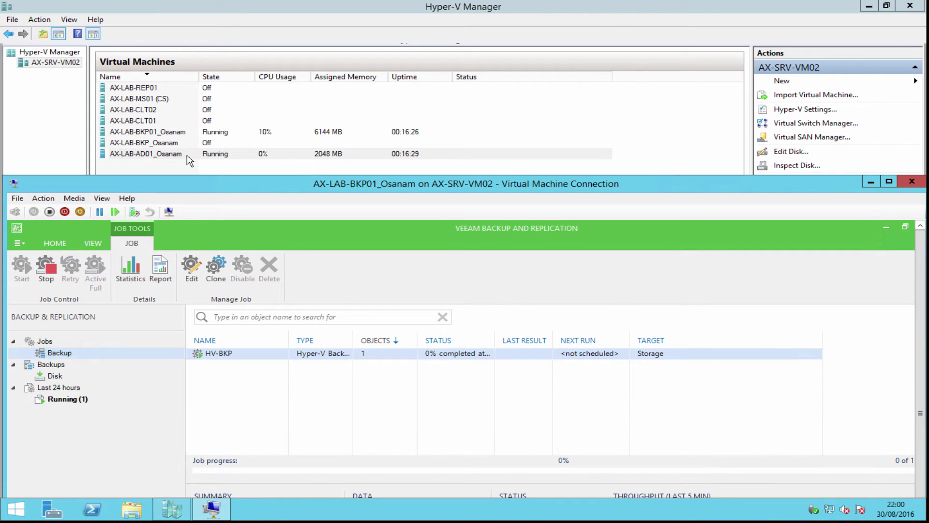
double_click(304, 184)
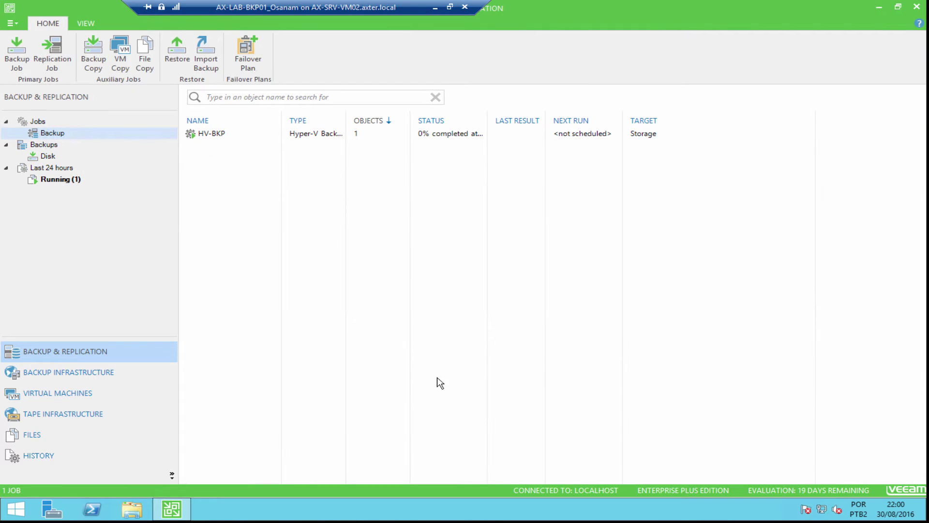
click(364, 137)
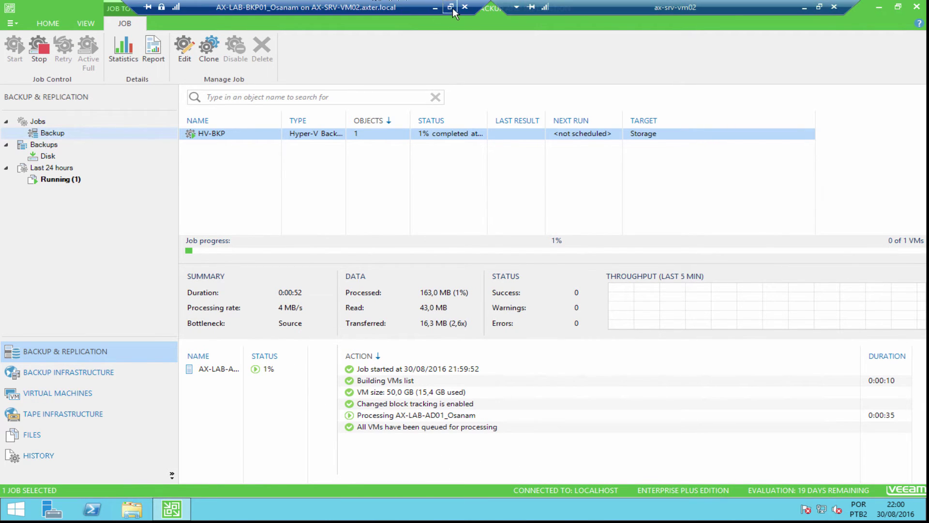
double_click(452, 9)
drag(479, 190, 510, 271)
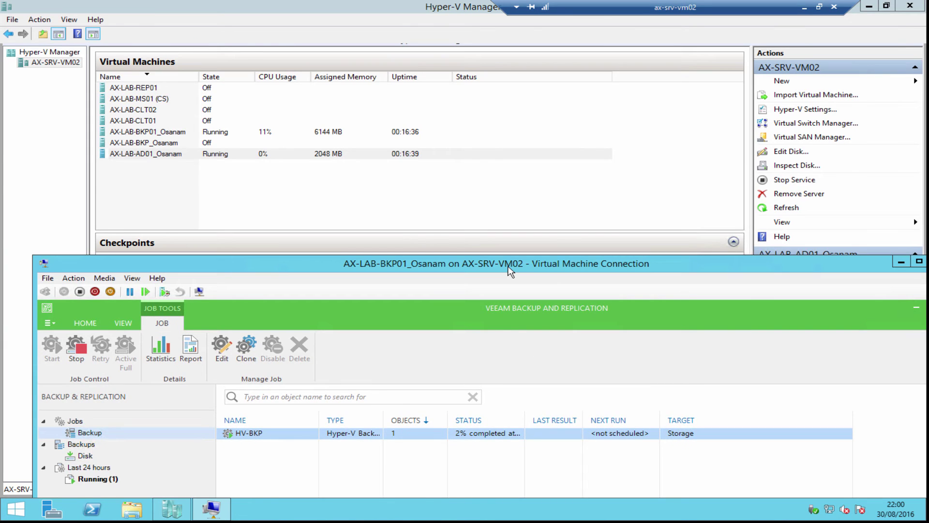
double_click(508, 271)
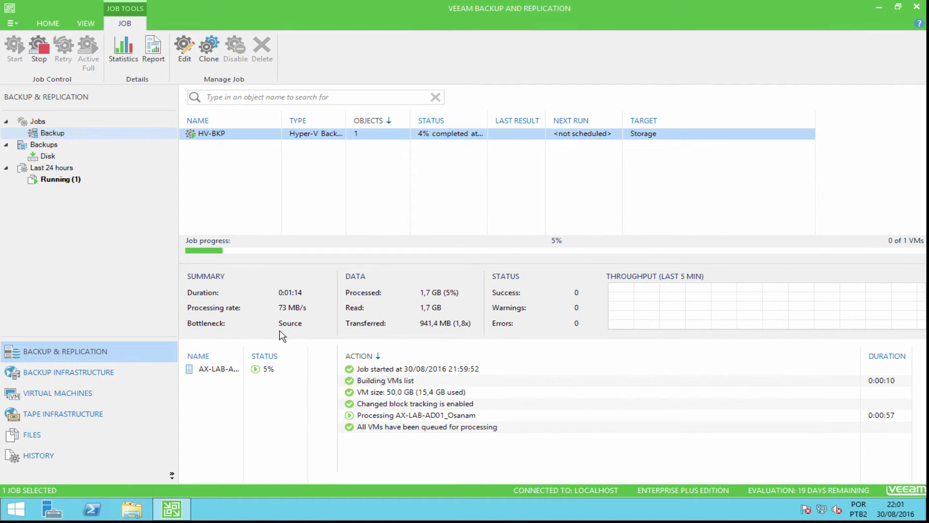
View the HV-BKP job's statistics with the throughput and action details expanded, and close them.
right_click(273, 135)
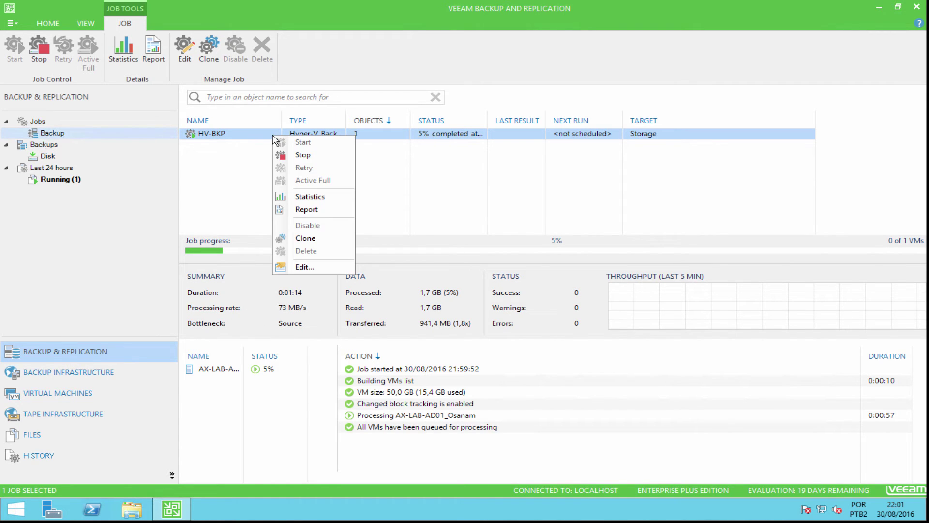
click(326, 199)
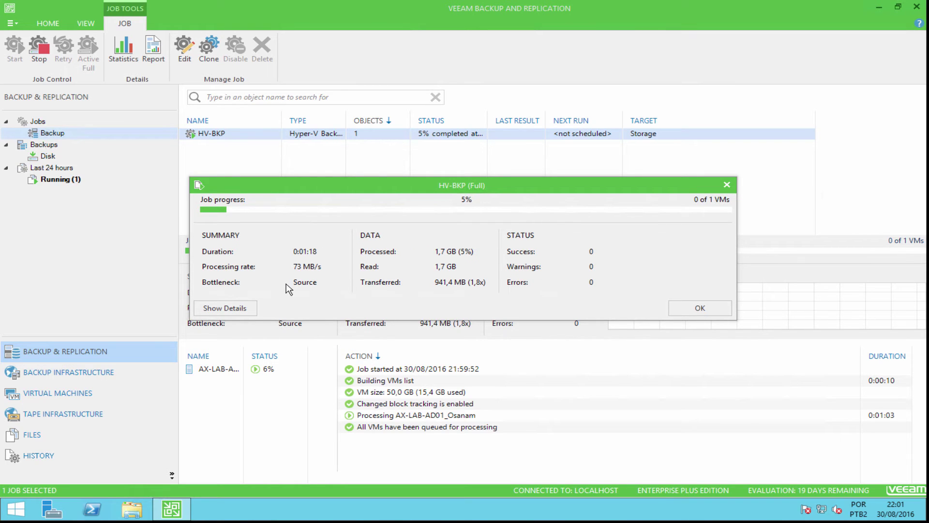
click(240, 312)
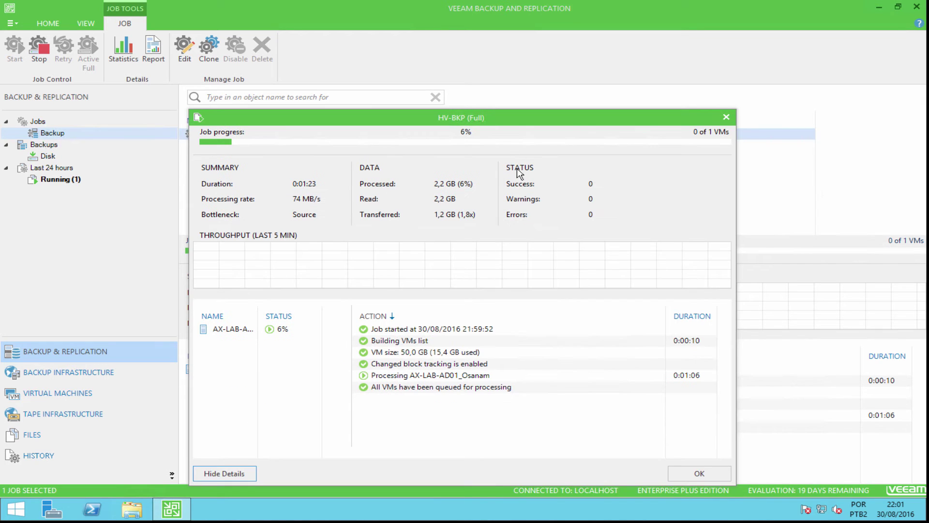
click(725, 117)
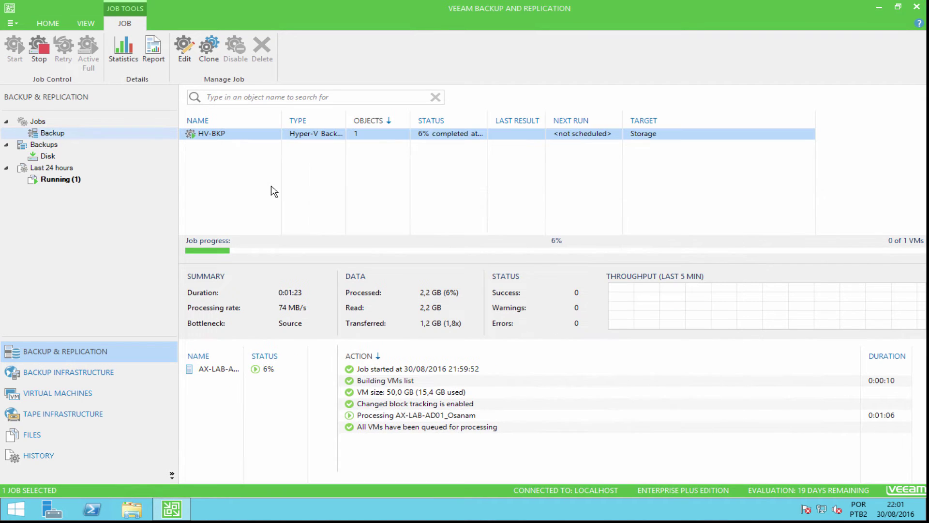
Look over the actions available for the running HV-BKP job, and glance at Hyper-V Manager behind the backup server's session.
right_click(292, 135)
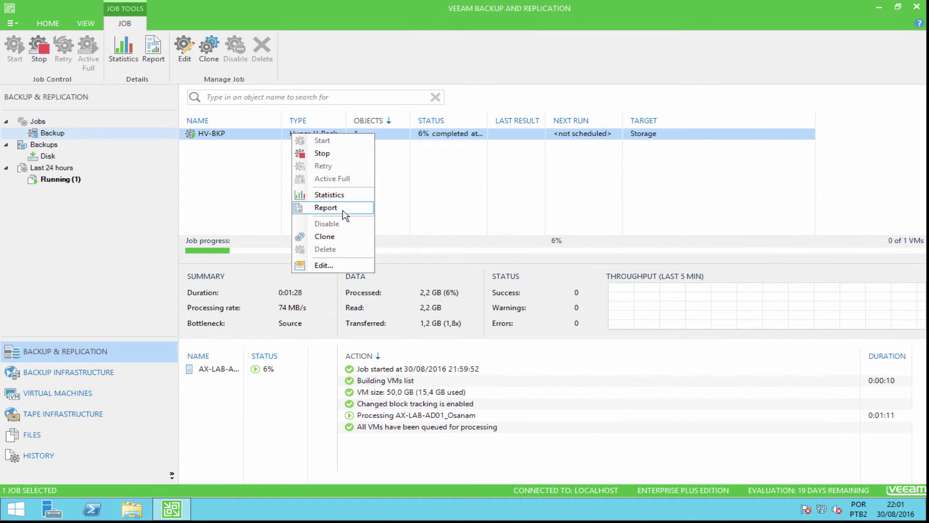
click(444, 178)
click(413, 138)
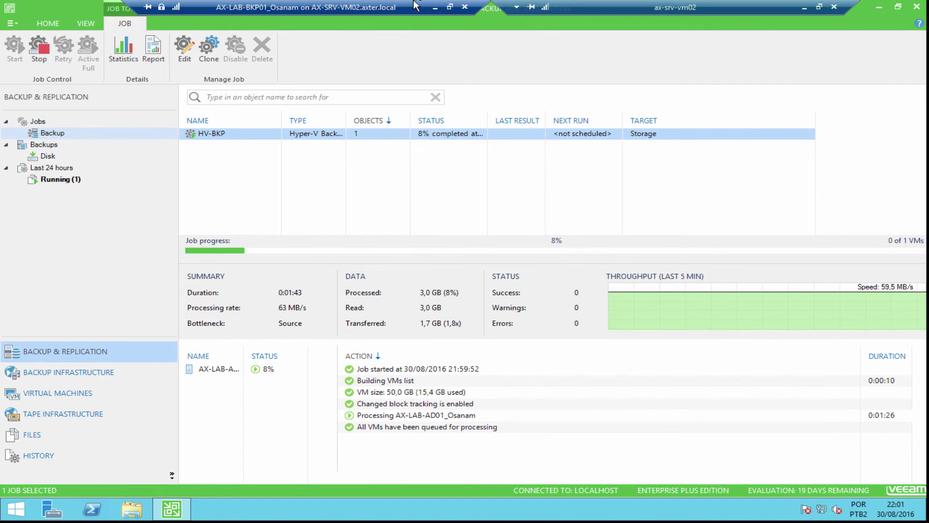
click(450, 8)
double_click(398, 255)
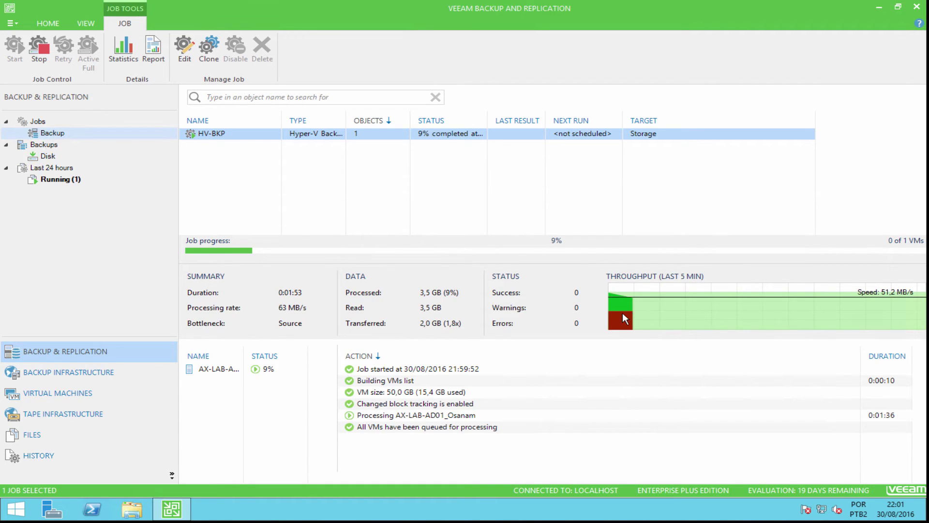
Show the HV-BKP job's throughput for all time, and check the virtual machines in Hyper-V Manager before returning to the full-screen backup session.
click(639, 317)
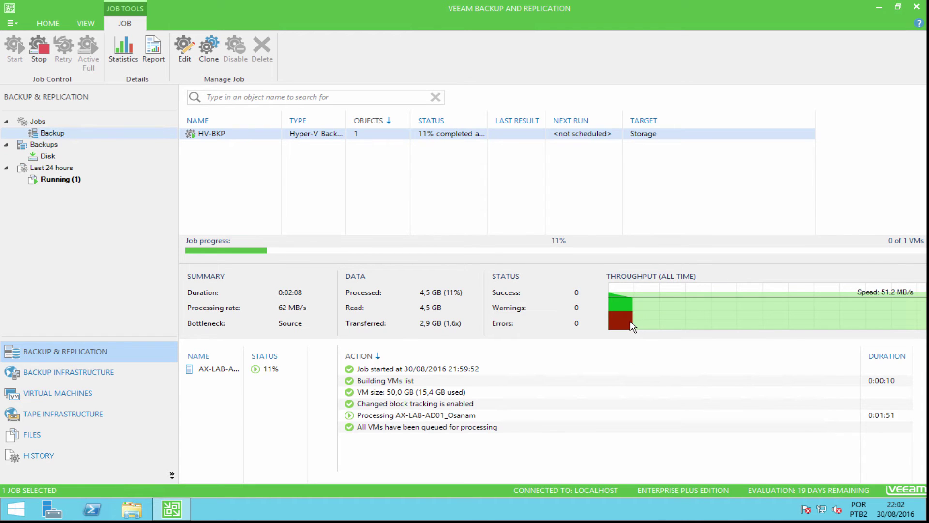
mouse_move(633, 327)
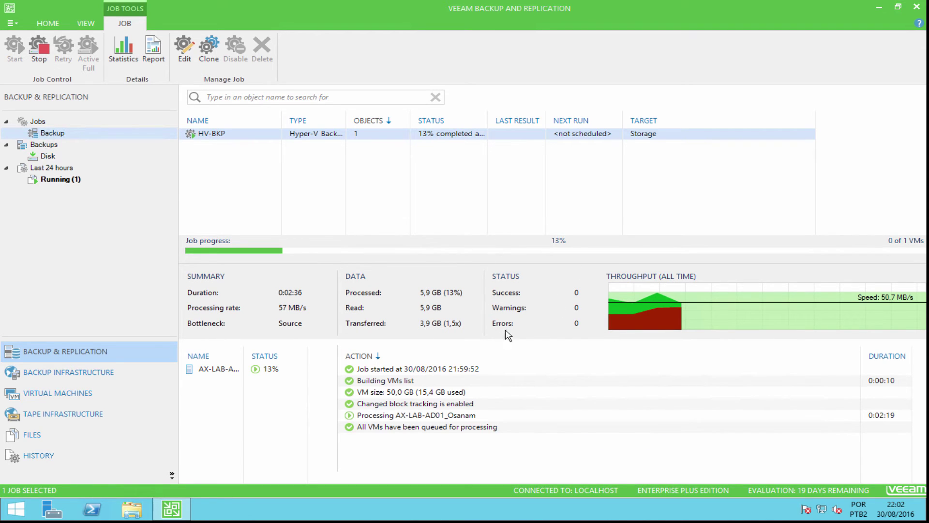
double_click(436, 6)
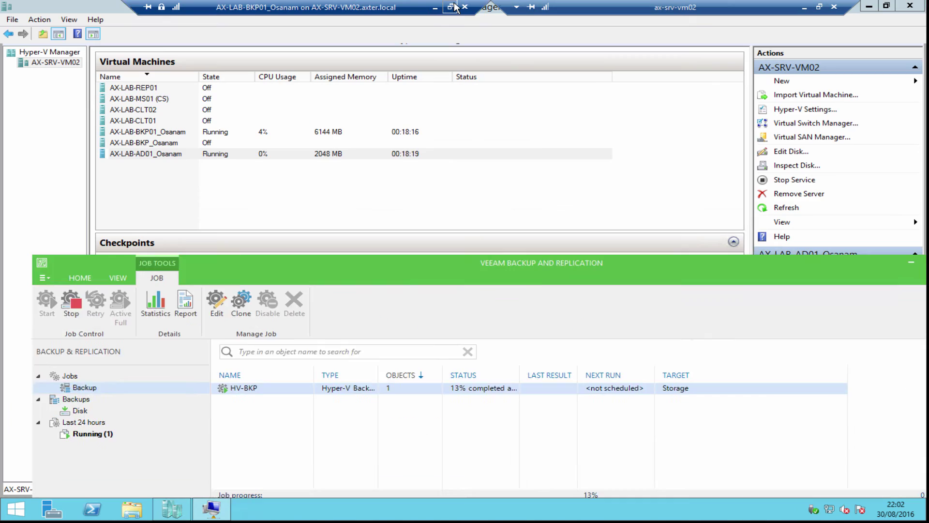
double_click(434, 264)
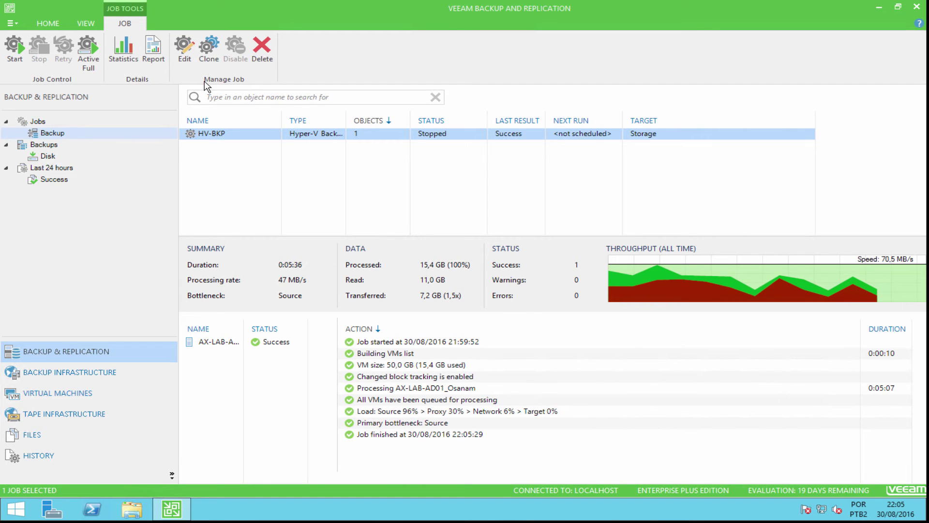
Open the HV-BKP job's report, declining Internet Explorer's recommended settings, and maximize the report window.
click(154, 54)
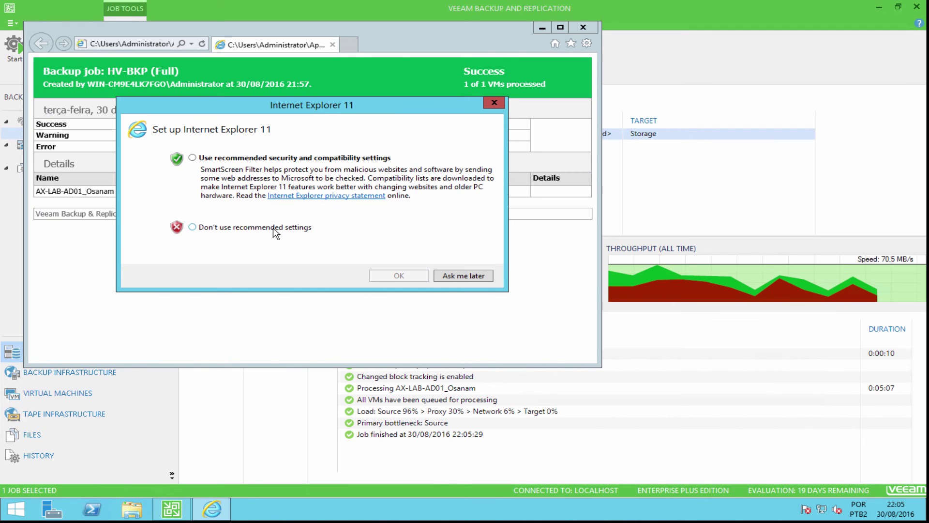
click(273, 229)
click(394, 276)
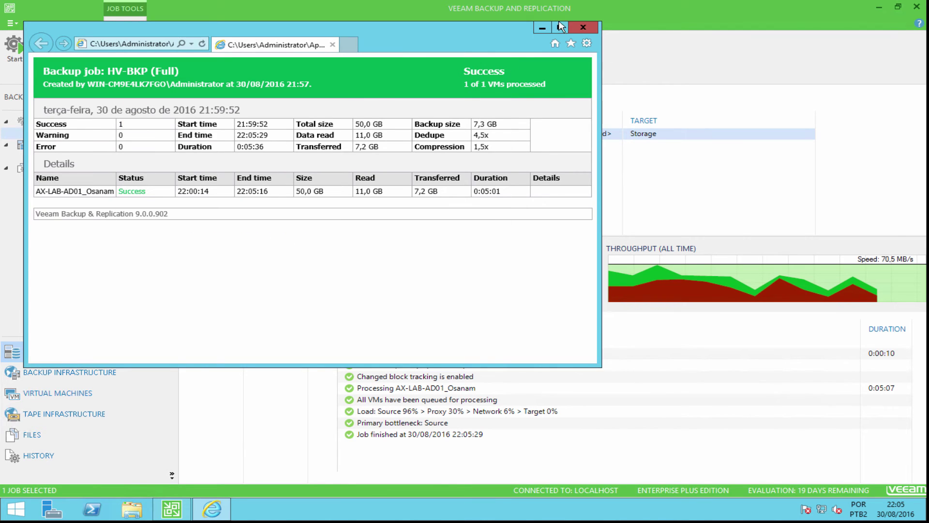
click(559, 27)
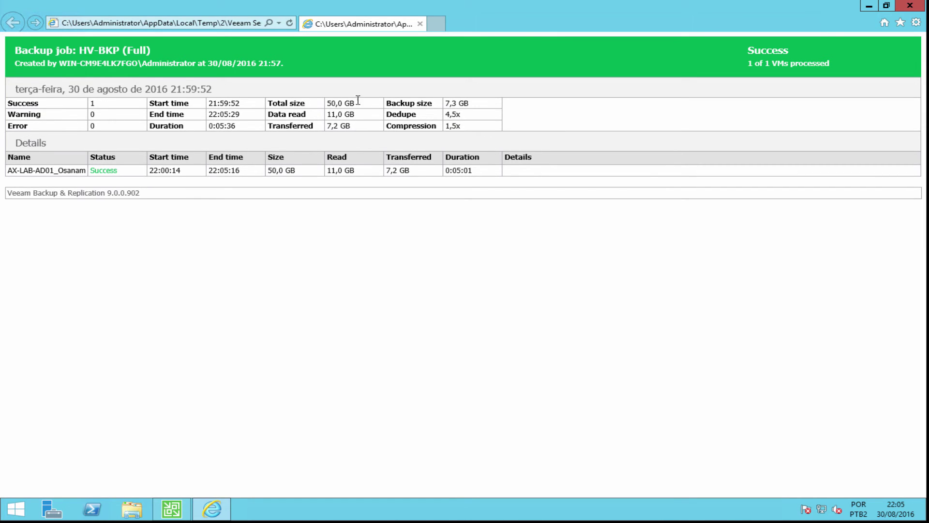
Examine the backup size, compression and dedupe values in the HV-BKP report.
double_click(452, 102)
click(451, 103)
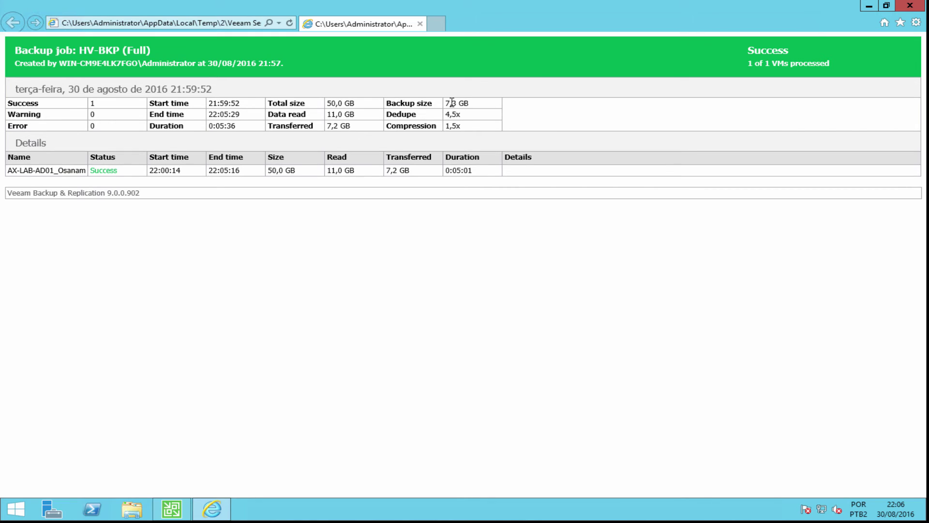
double_click(462, 129)
click(464, 126)
double_click(456, 114)
click(467, 119)
Switch to File Explorer, browse to the BKP\HV-BKP folder on Storage (E:), and inspect the size of the full backup file.
click(172, 508)
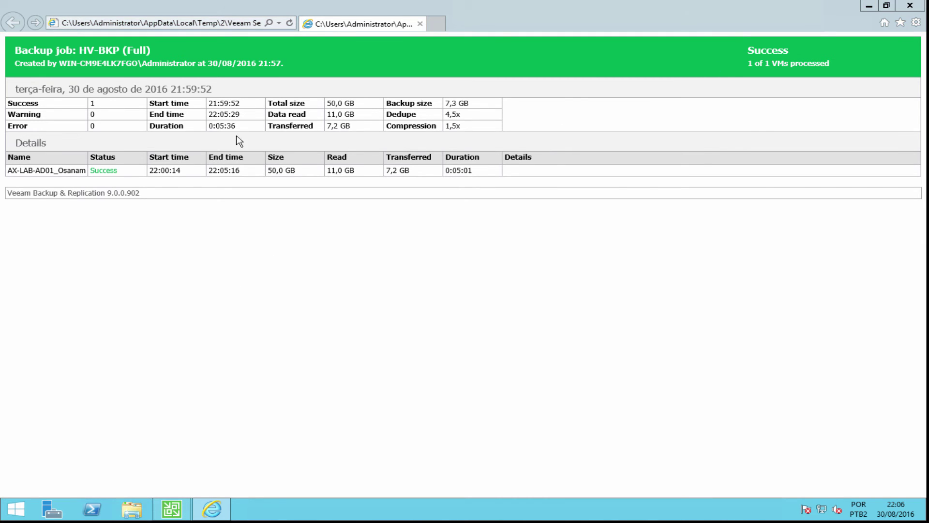
double_click(545, 172)
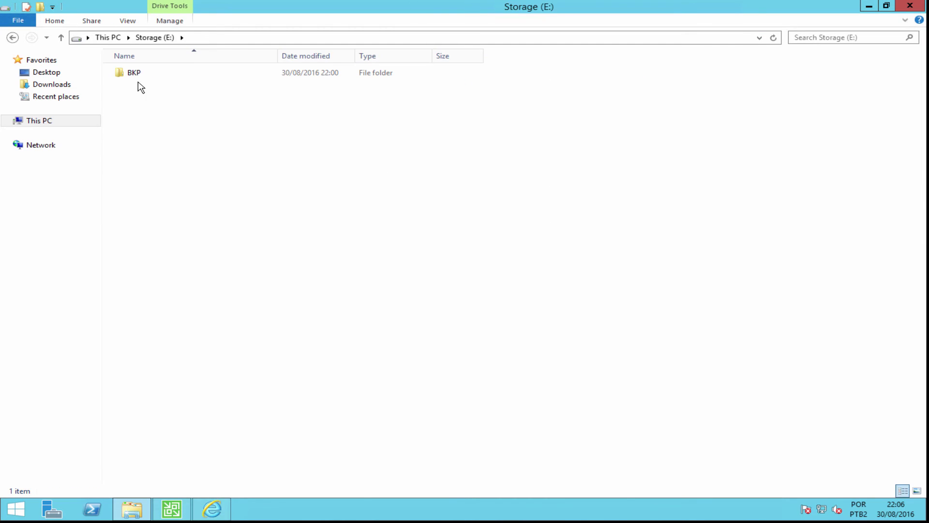
double_click(151, 77)
double_click(161, 75)
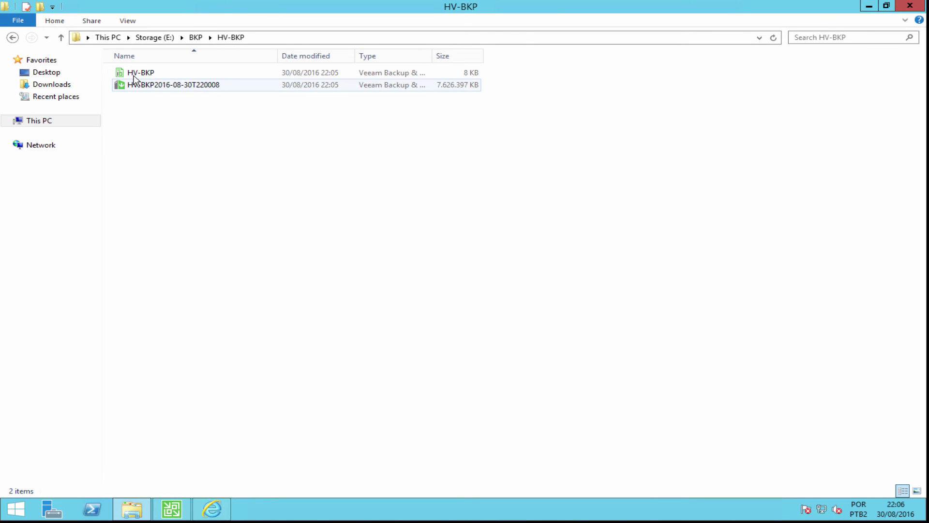
click(134, 75)
click(153, 87)
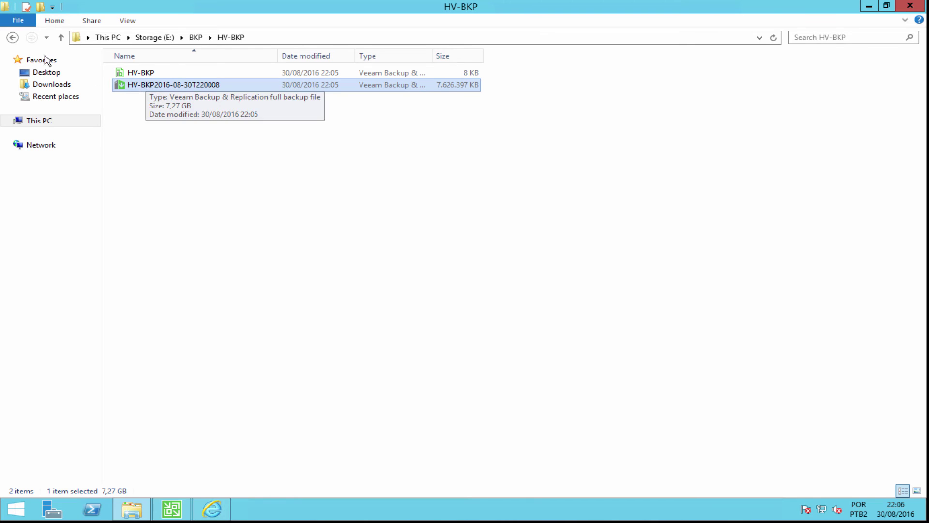
Return to the HV-BKP report, compare its dedupe, backup size and total size values, and close the report.
key(alt+Tab)
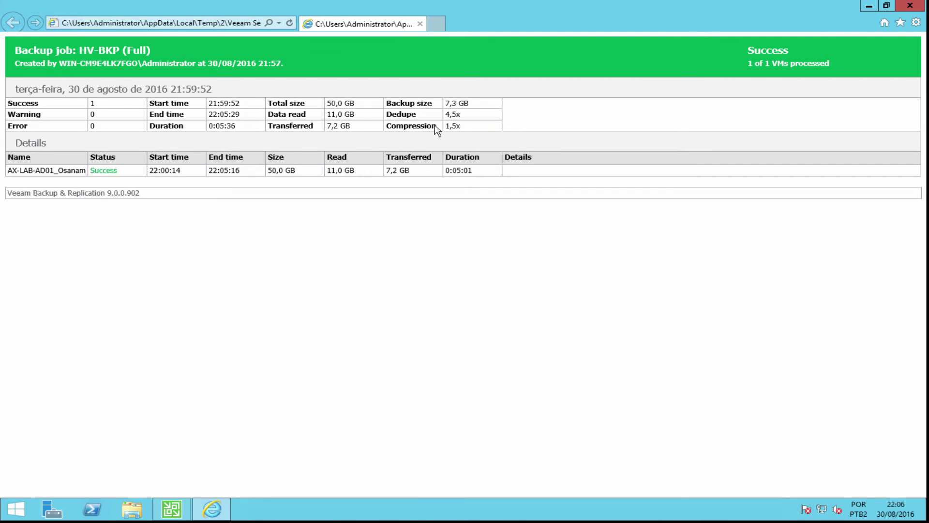
drag(418, 115, 389, 114)
click(422, 117)
drag(445, 103, 473, 108)
click(361, 107)
drag(344, 103, 367, 106)
click(368, 104)
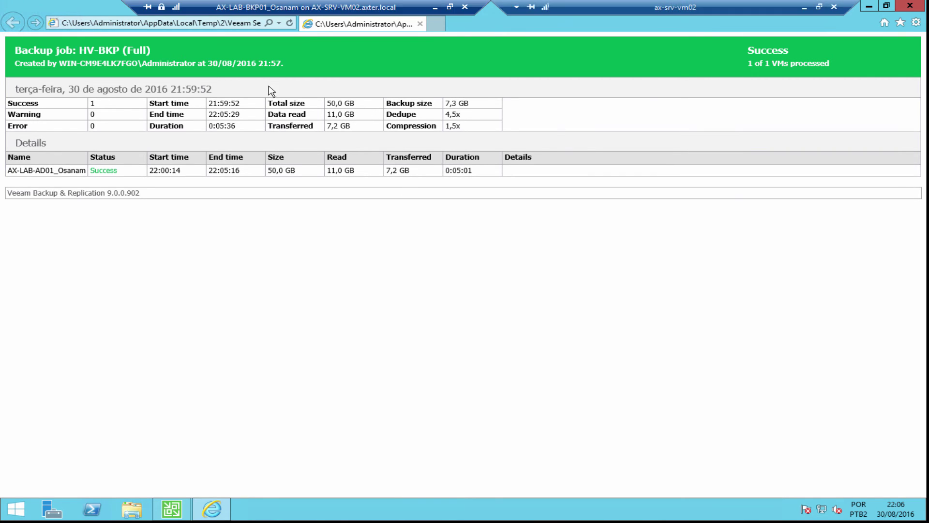
click(919, 4)
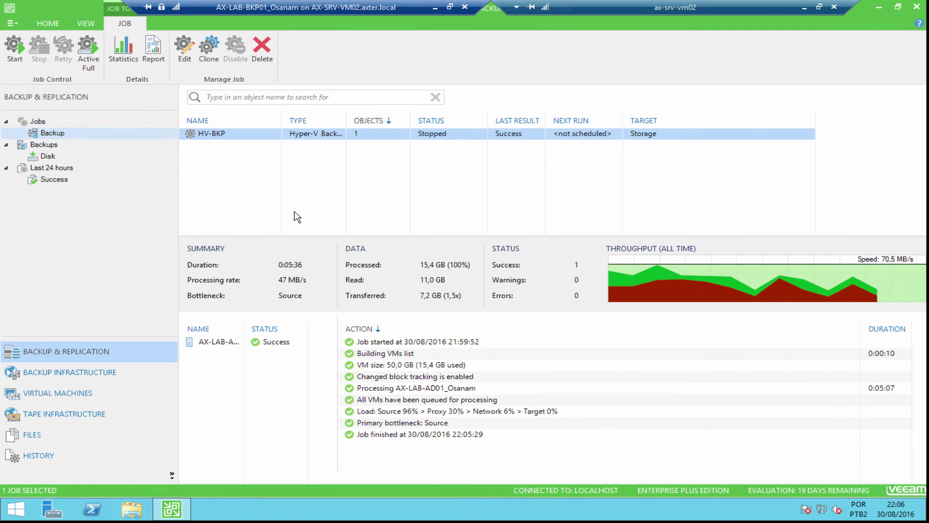
Open the HV-BKP backup job for editing and exit without applying changes.
right_click(203, 136)
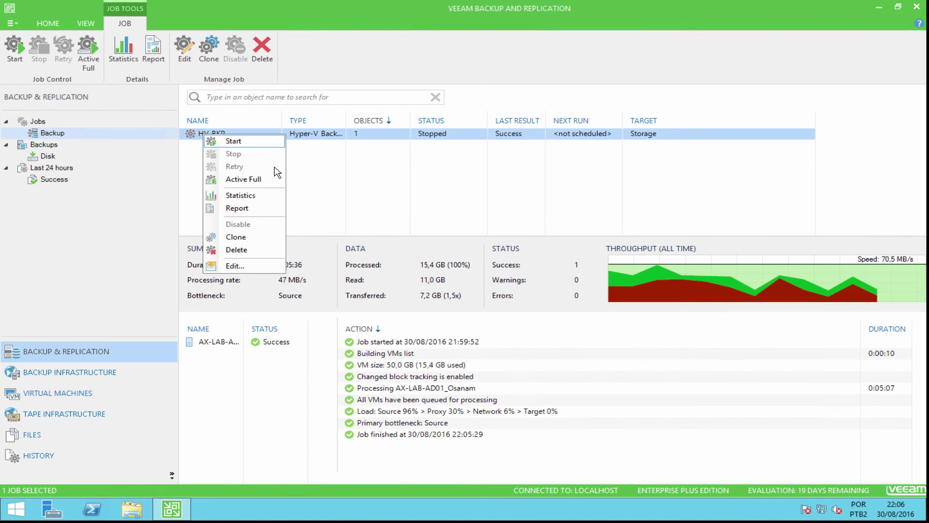
click(248, 269)
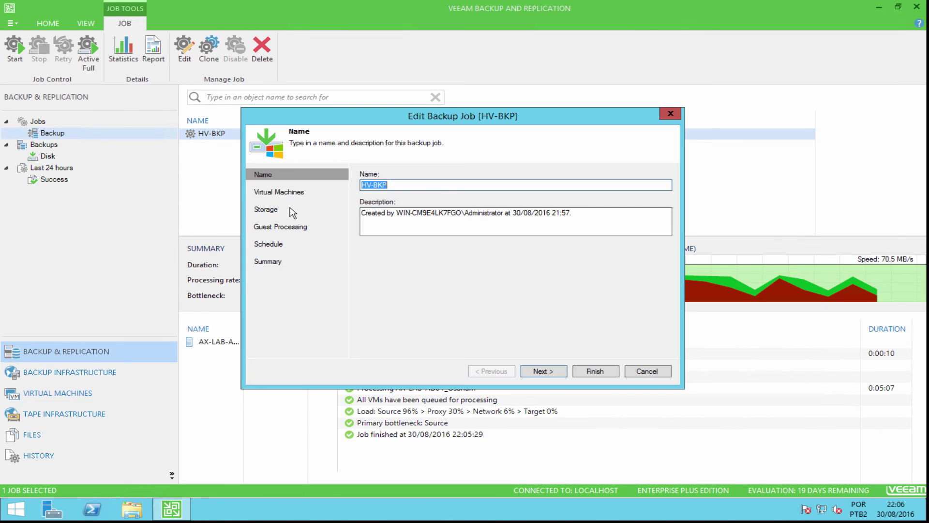
click(633, 371)
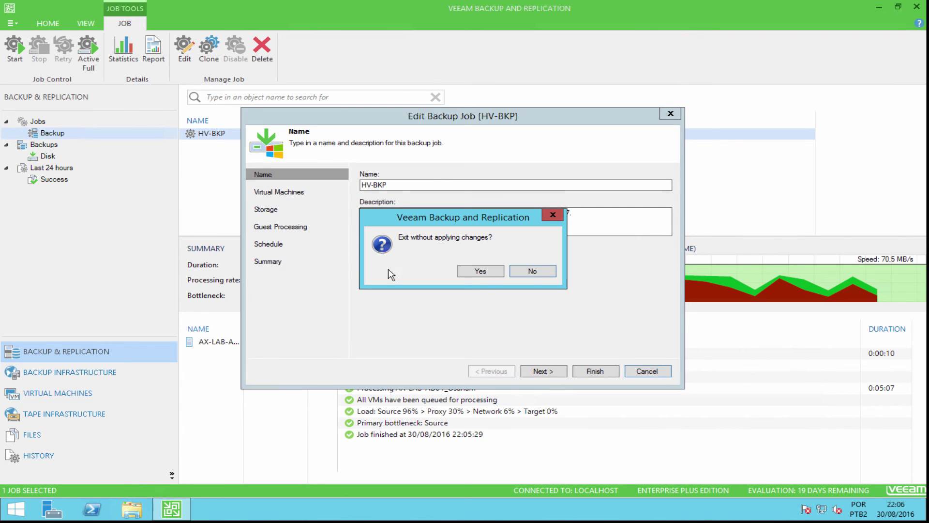
click(482, 272)
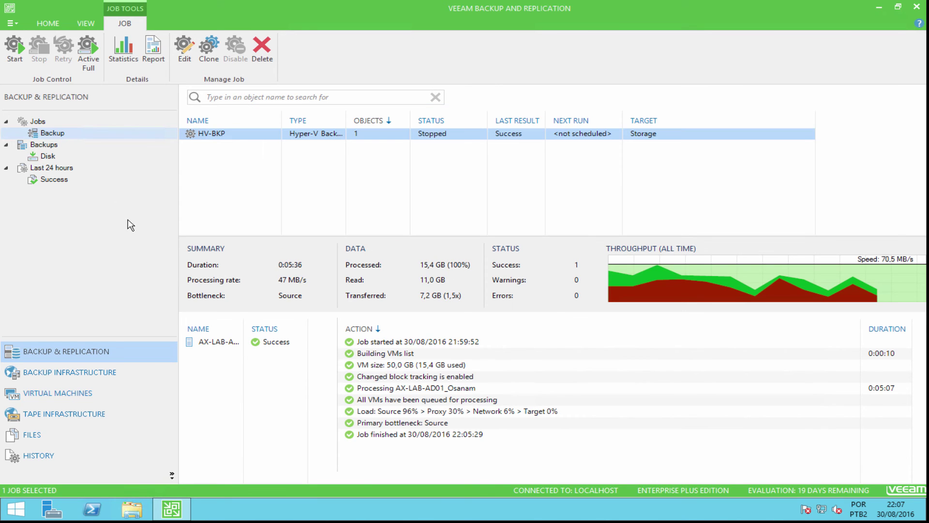
Open the job history, list only the backup sessions sorted by job name, and select the HV-BKP (Full) session.
click(41, 462)
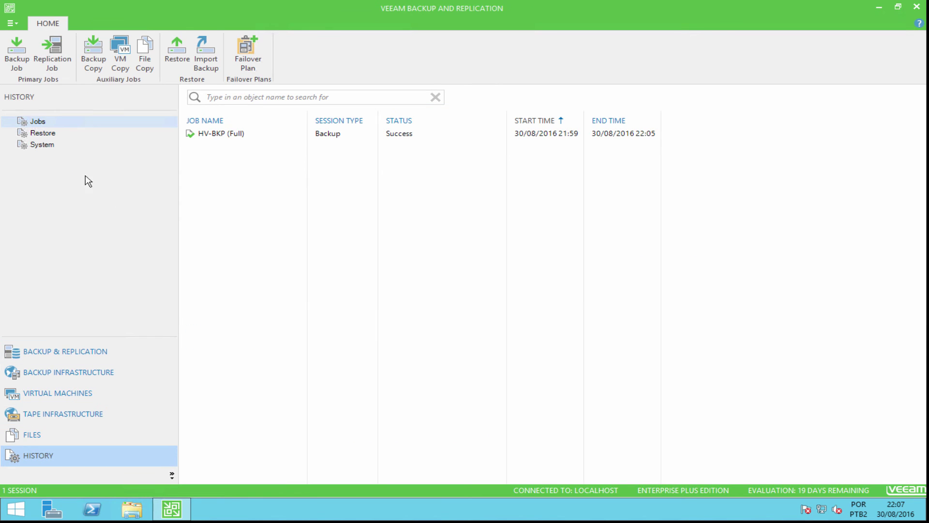
click(222, 134)
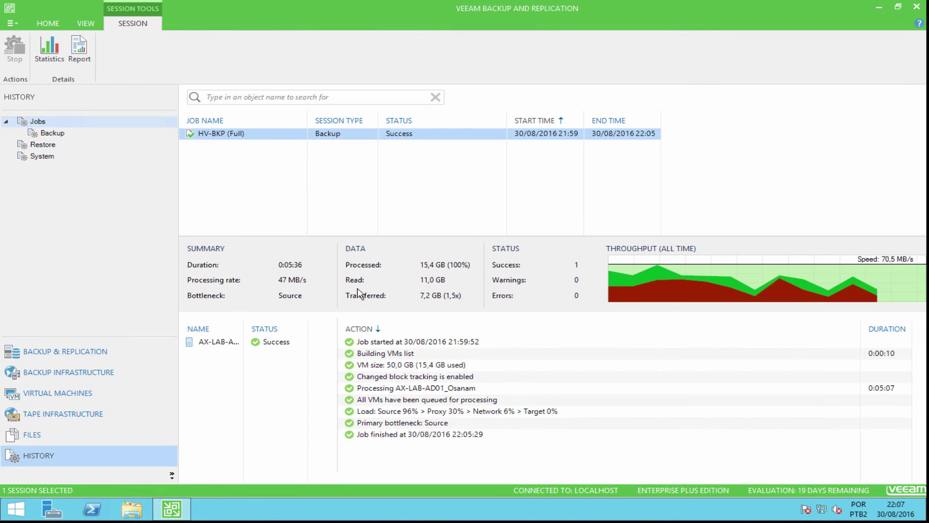
click(51, 133)
click(228, 122)
click(225, 135)
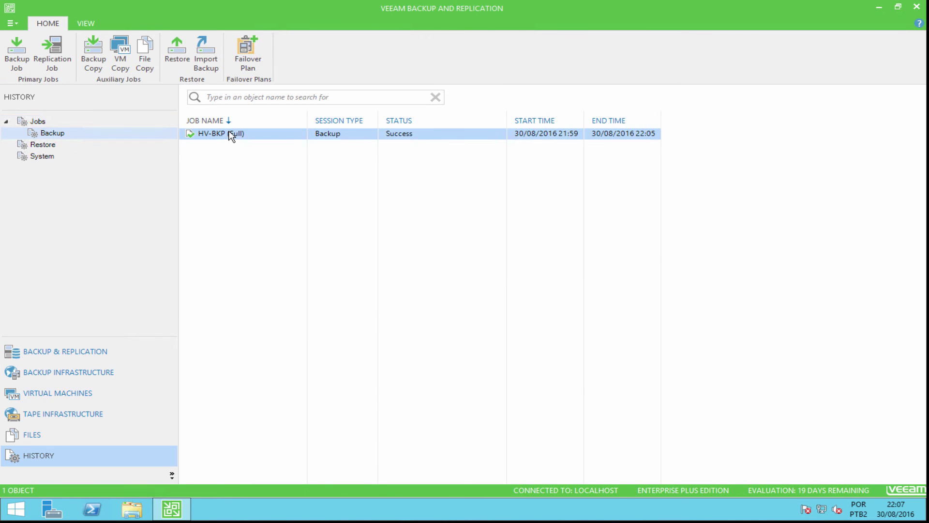
View the HV-BKP (Full) session's statistics, close them, and return to the history of all jobs.
right_click(226, 141)
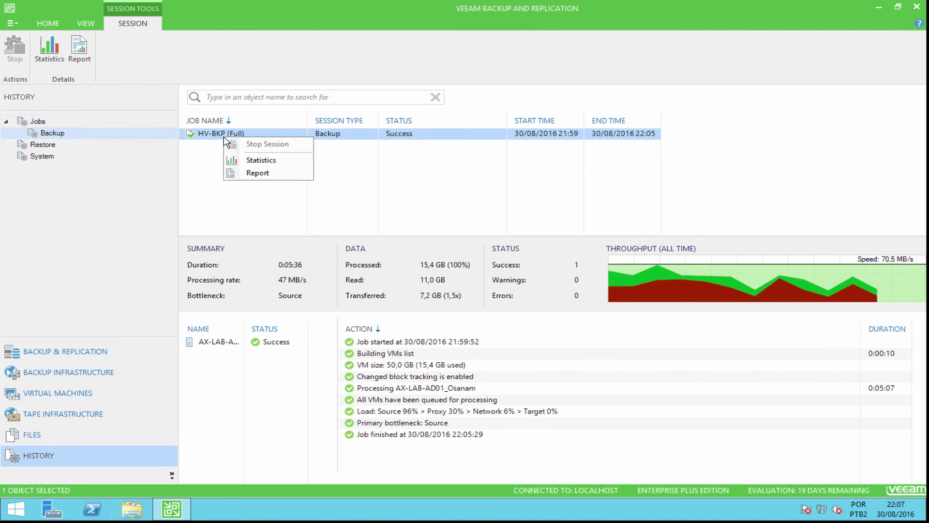
click(280, 160)
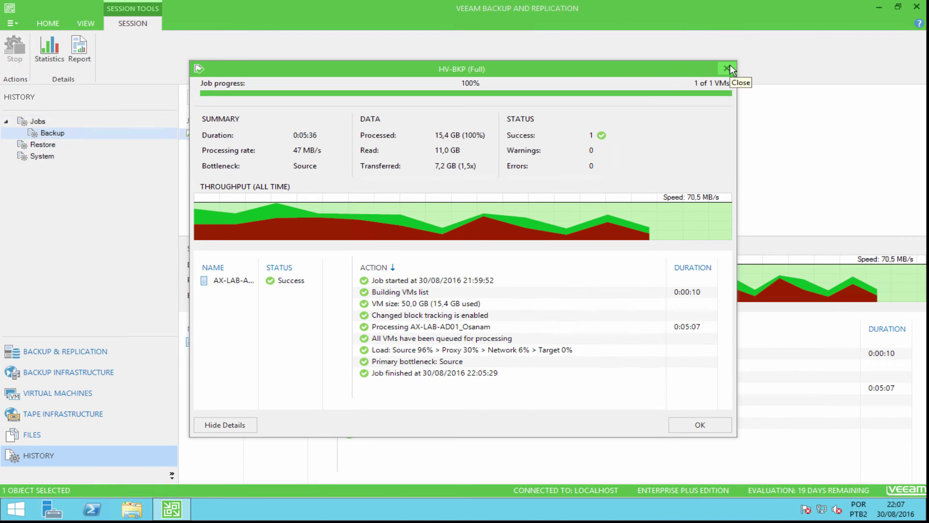
click(728, 68)
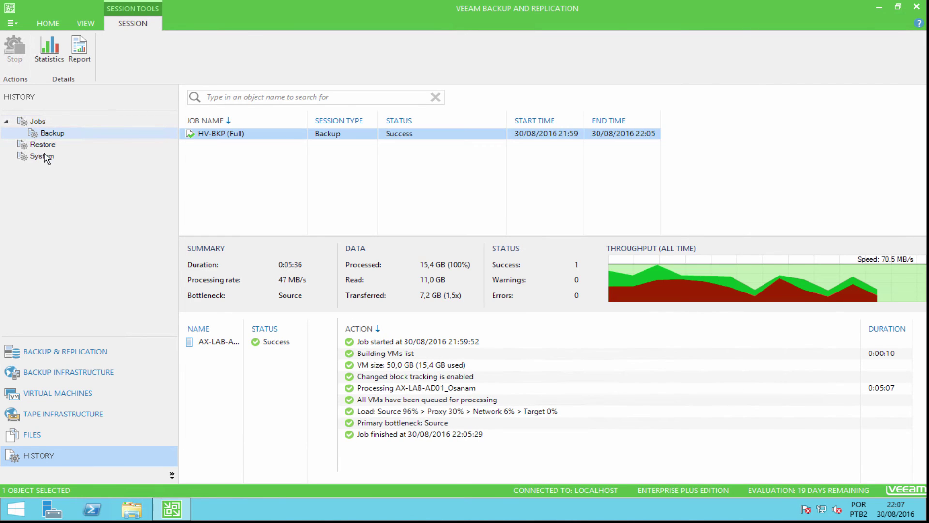
click(49, 132)
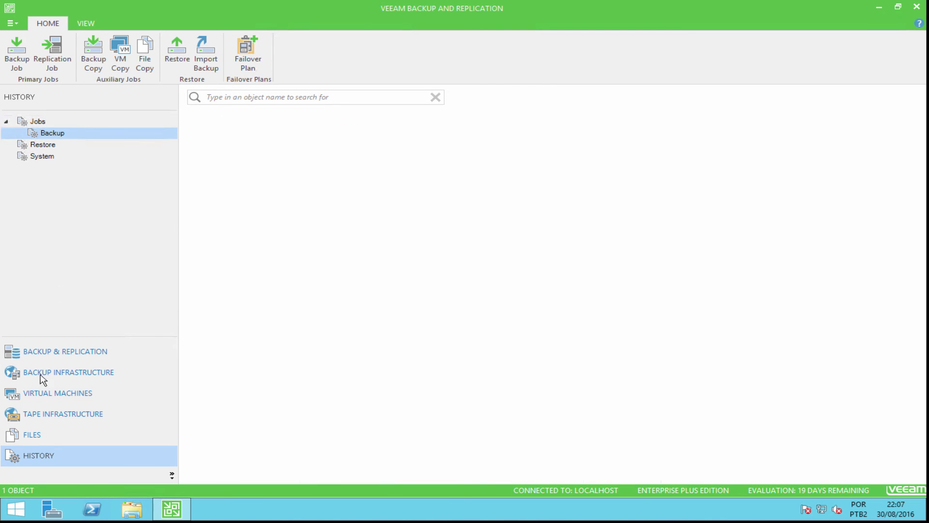
key(Up)
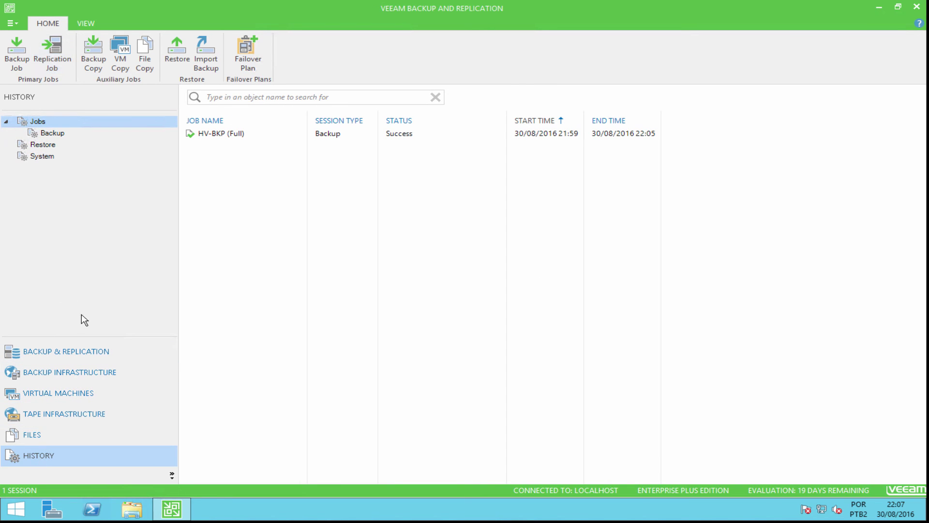
Start an entire VM restore from backup and add the AX-LAB-AD01 machine from the HV-BKP backup to the restore list.
click(179, 49)
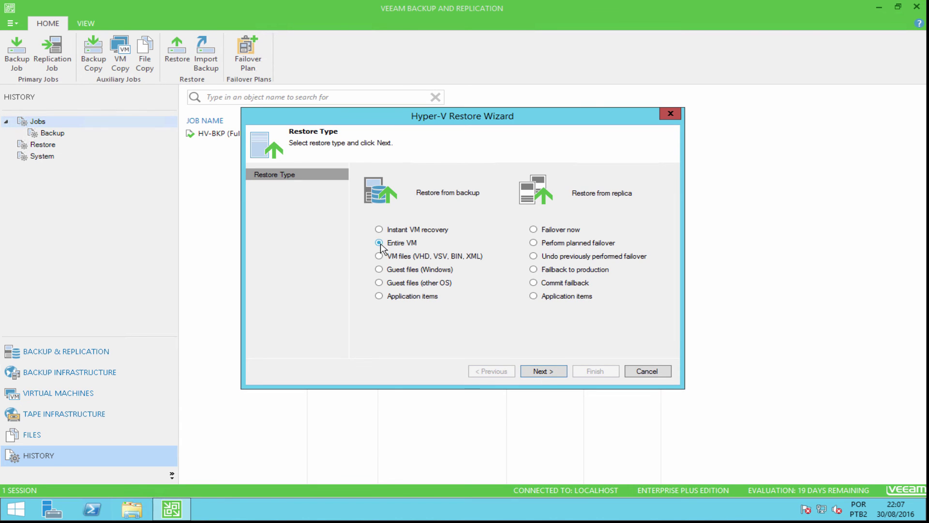
click(546, 371)
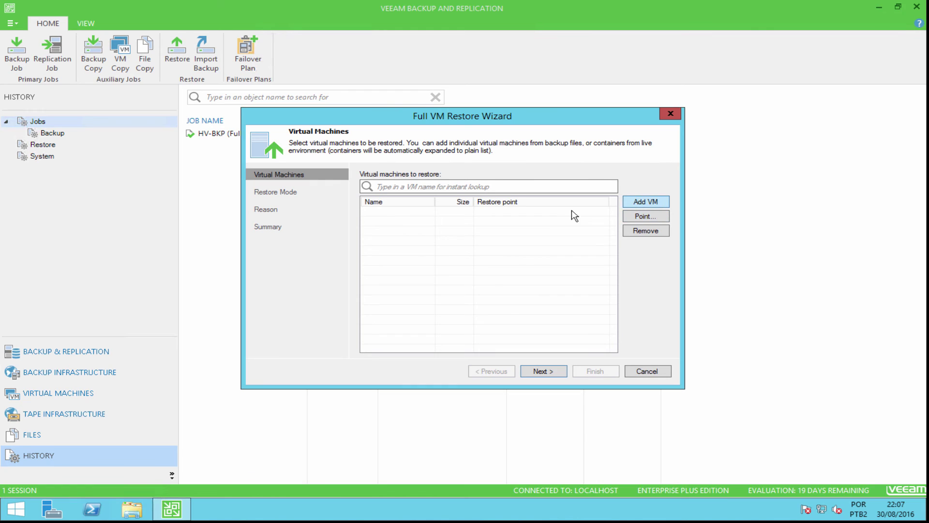
click(639, 203)
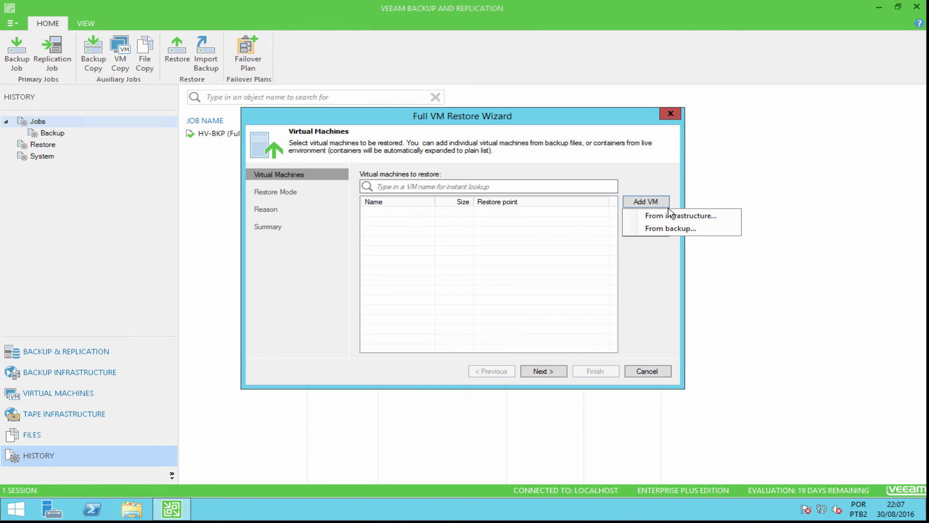
click(632, 228)
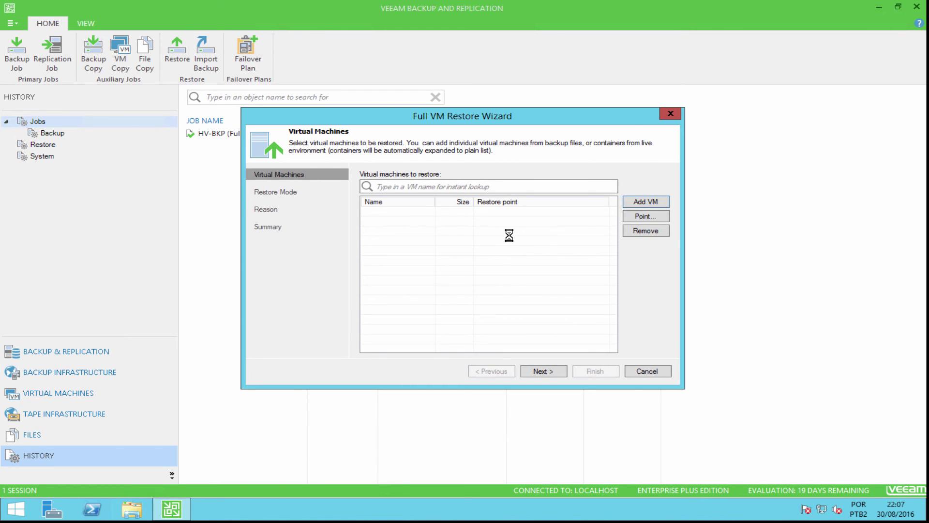
double_click(336, 140)
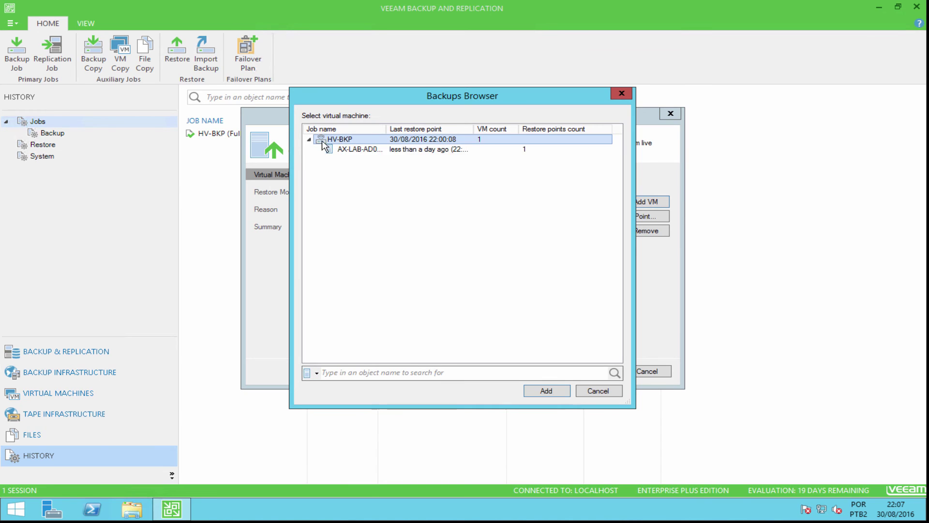
click(364, 150)
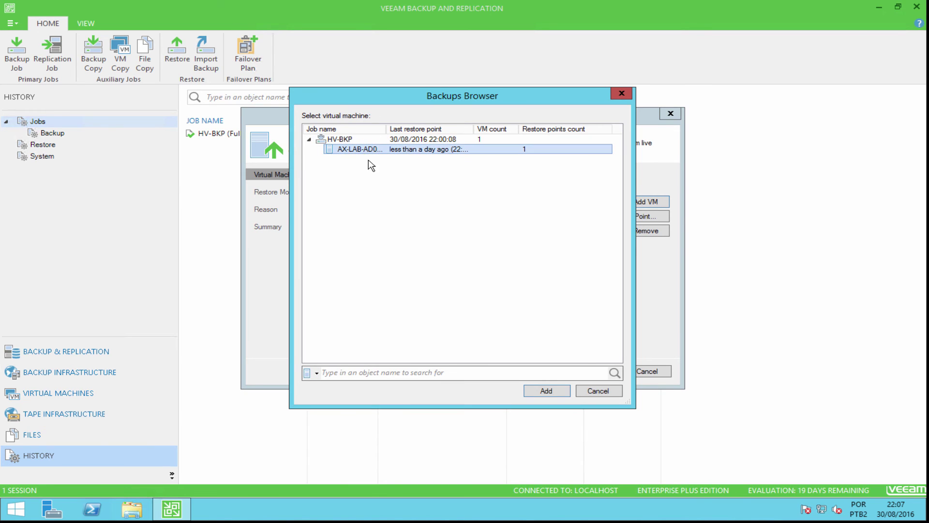
double_click(477, 127)
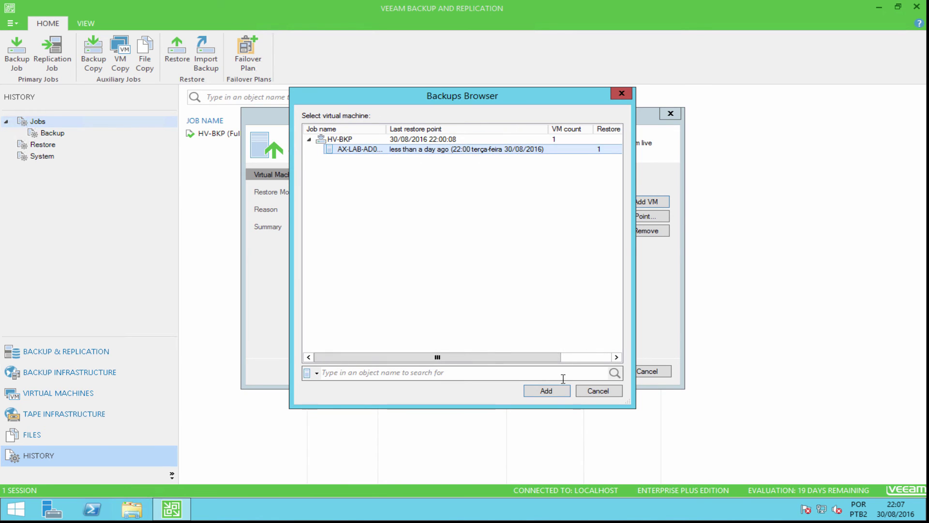
click(550, 391)
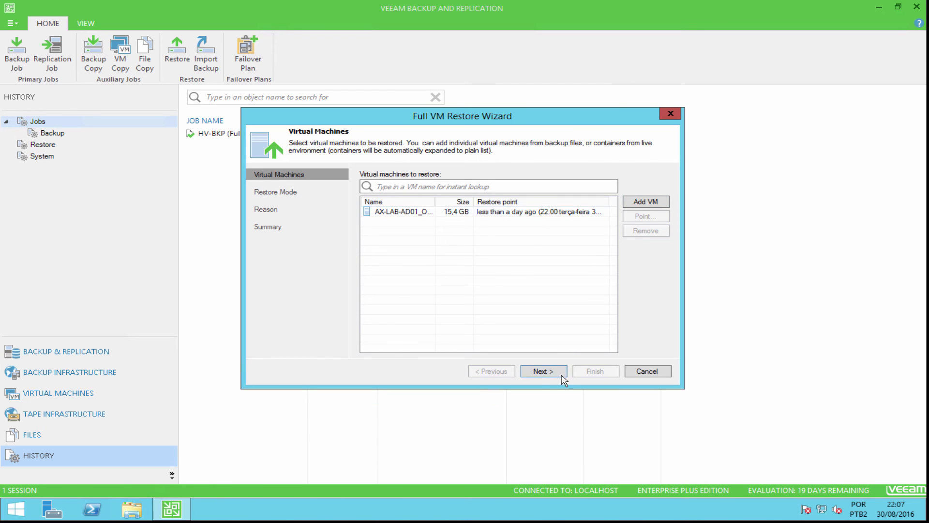
Go through the restore to the original location up to the summary, leaving the reason blank, and cancel the wizard.
click(562, 375)
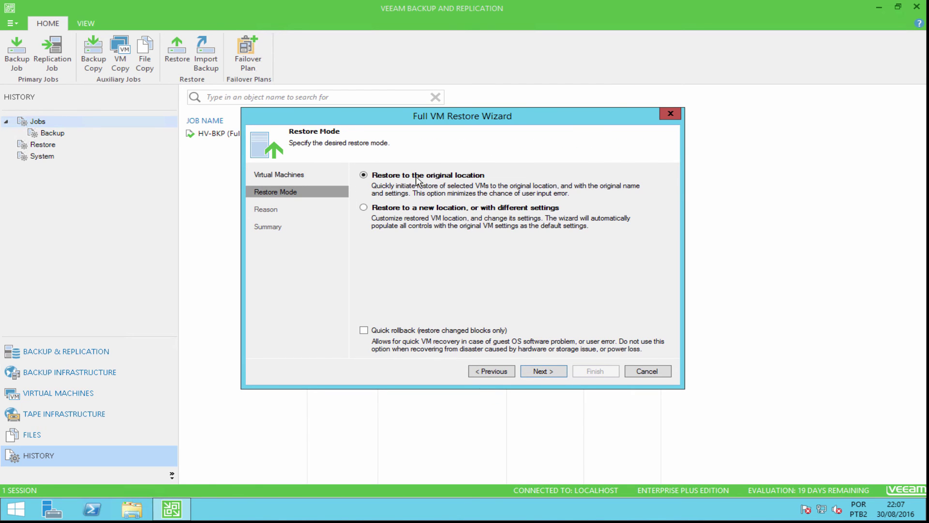
click(541, 373)
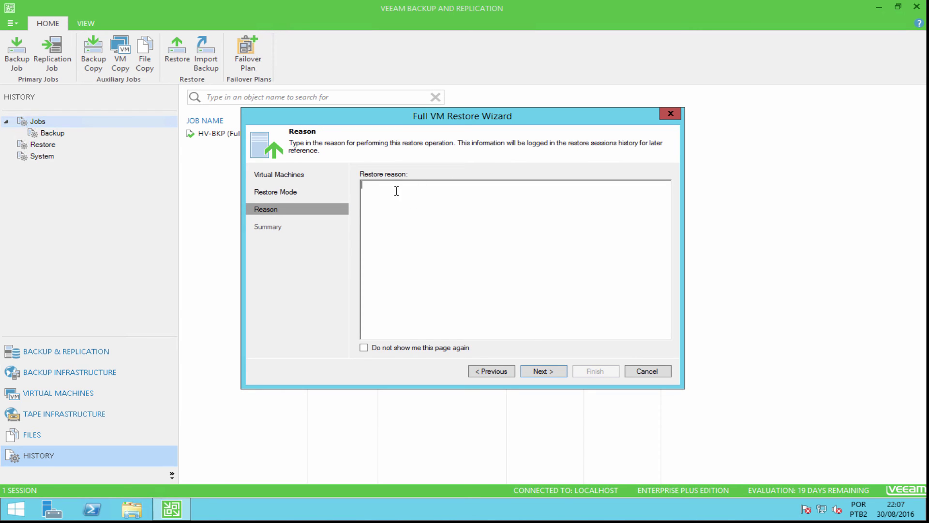
click(543, 373)
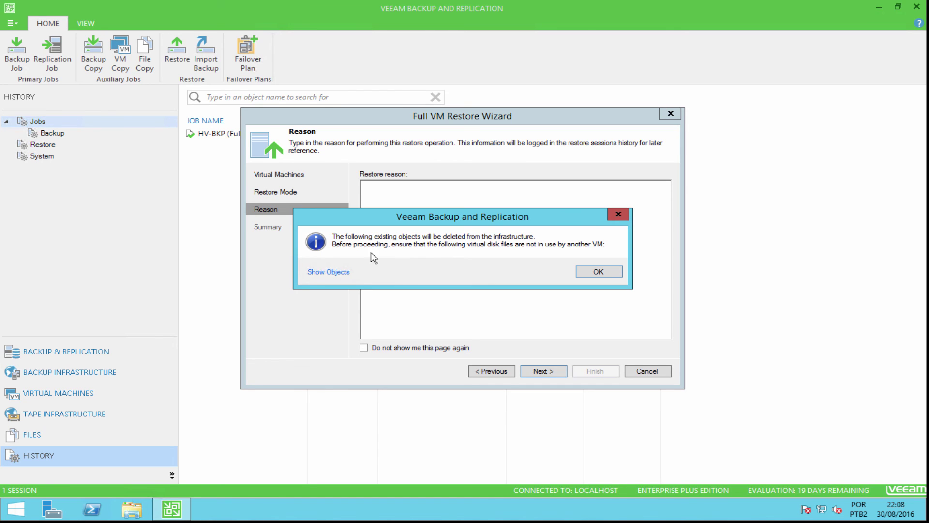
click(583, 273)
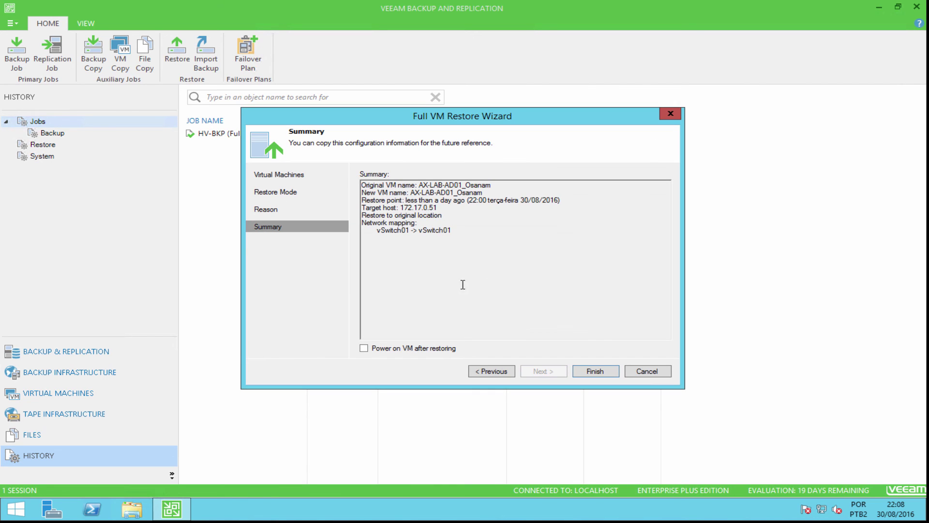
click(646, 371)
click(478, 269)
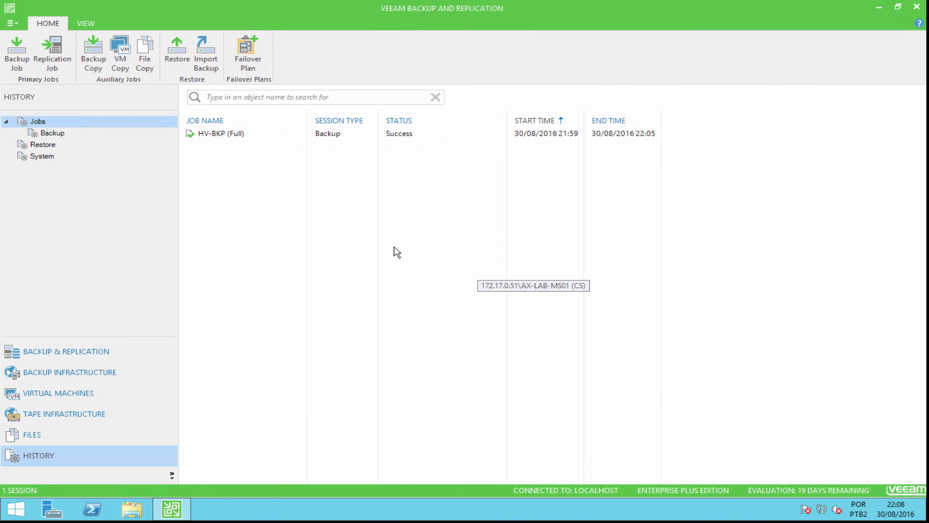
Show the backup jobs list and widen its Type column to fit the full job type.
click(88, 355)
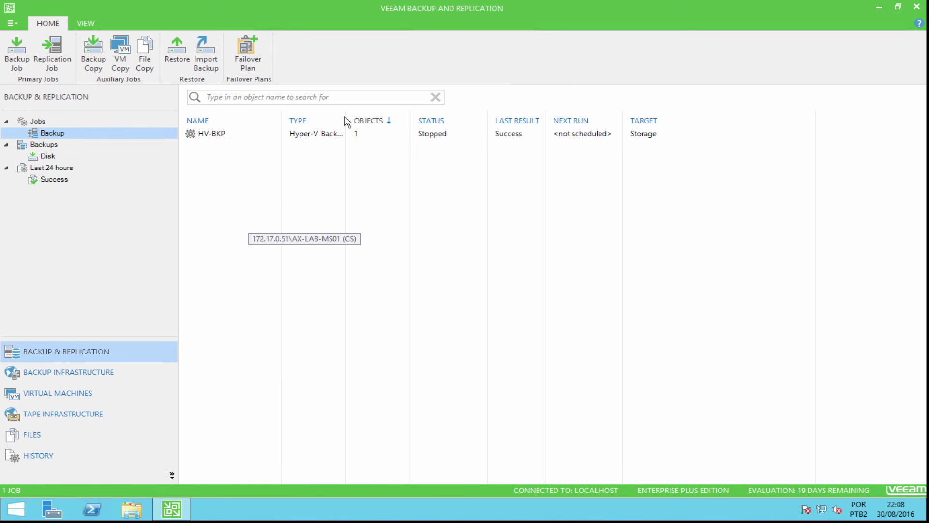
drag(347, 117, 366, 121)
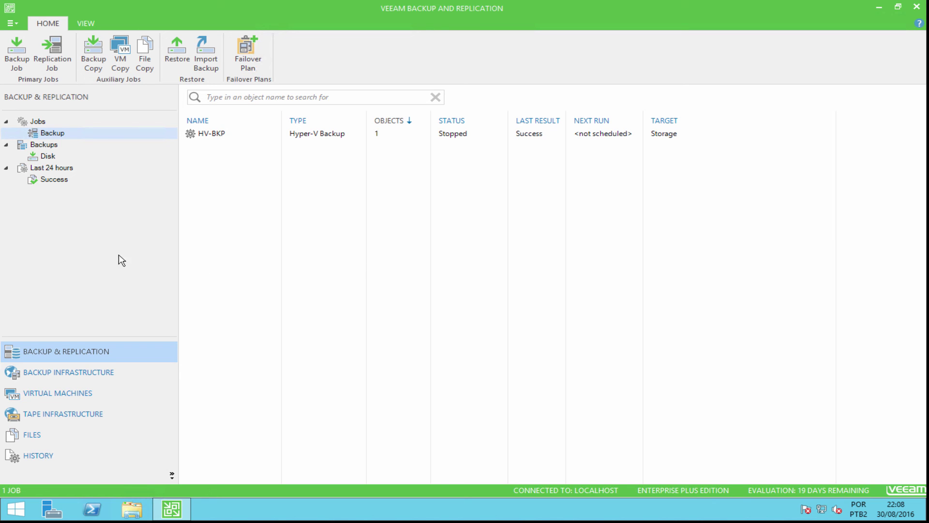
View the virtual machines on host 172.17.0.51, check the standalone Hyper-V hosts in the backup infrastructure, and return to the virtual machines.
click(11, 397)
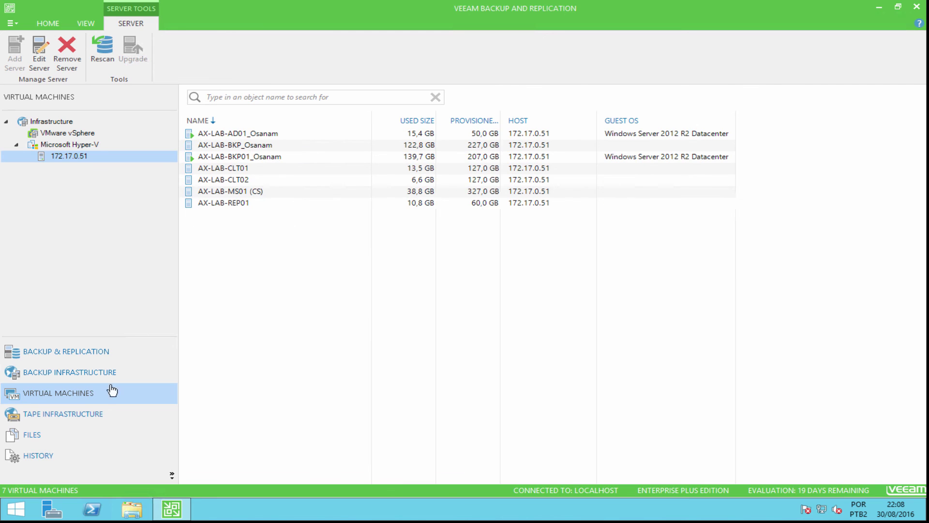
click(90, 378)
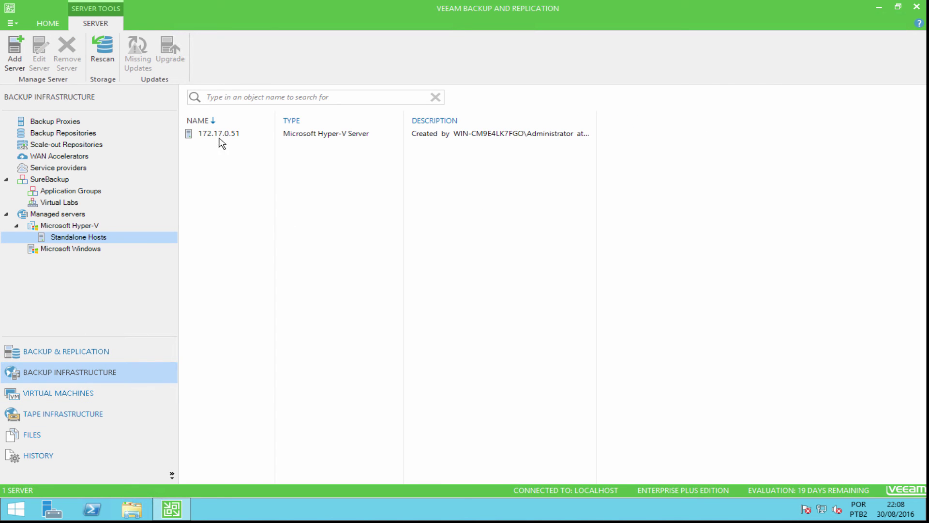
click(105, 396)
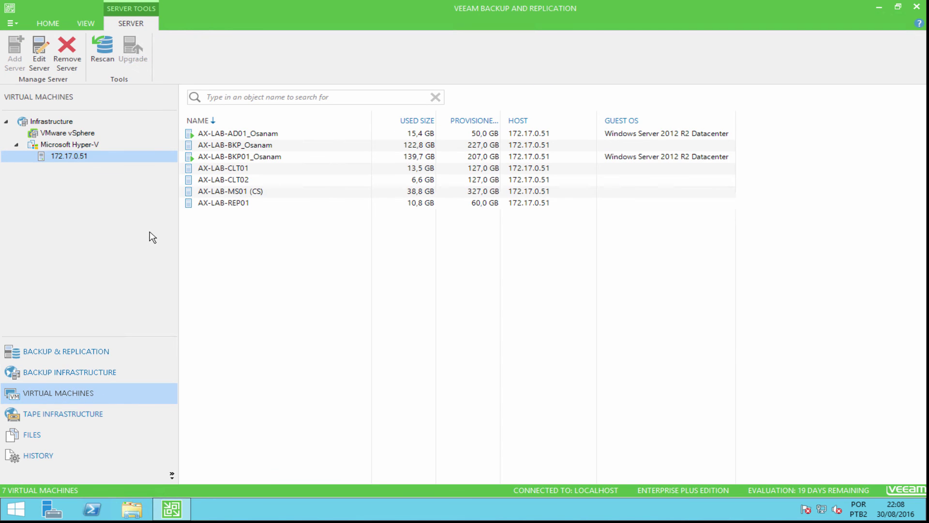